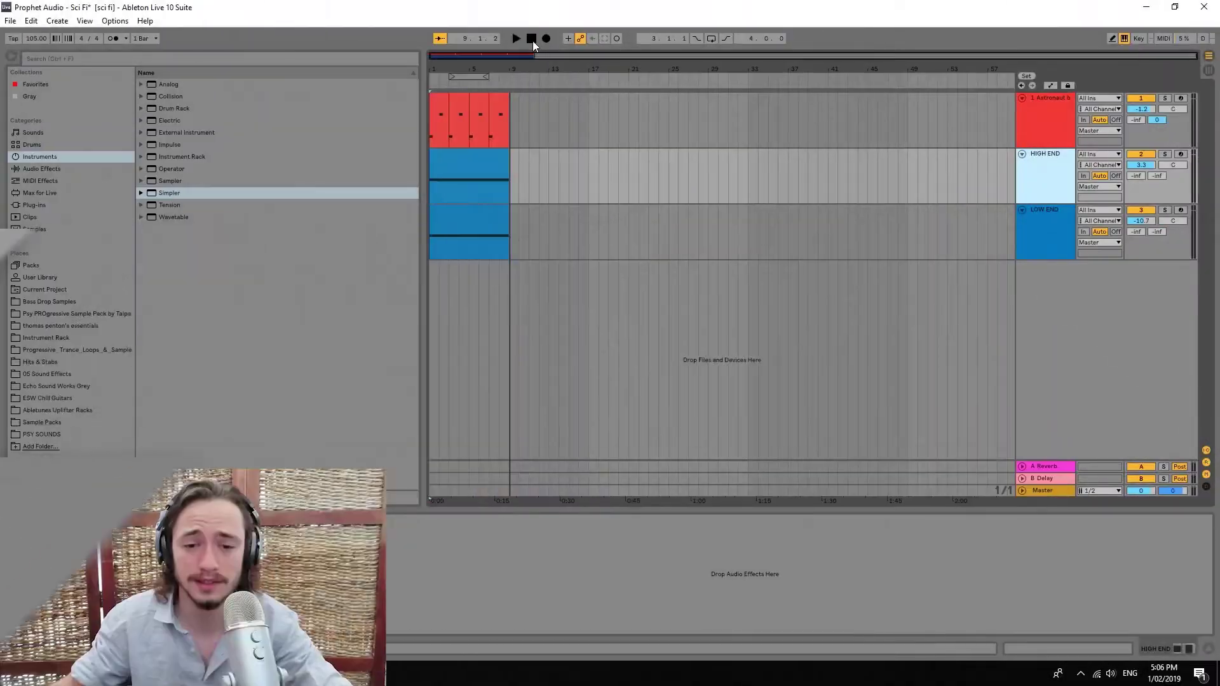
Stop playback, insert a new MIDI track below LOW END, and load the Serum_x64 plug-in on it
{"action": "left_click", "coordinate": [533, 41]}
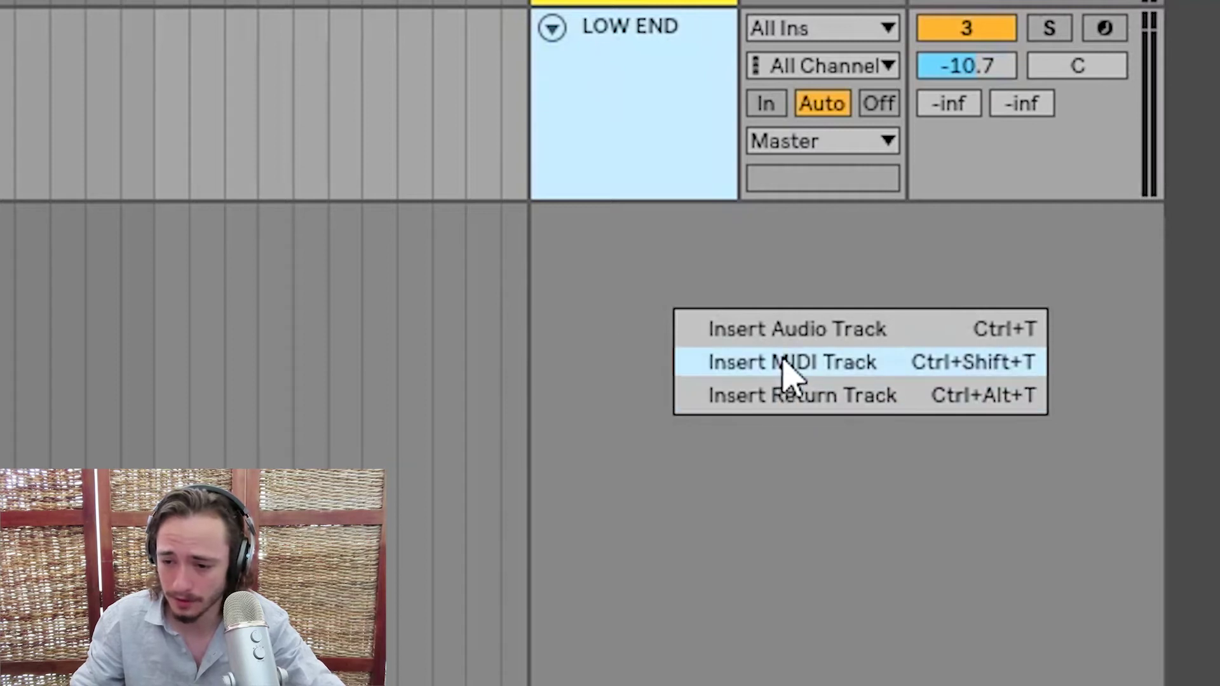
{"action": "left_click", "coordinate": [795, 390]}
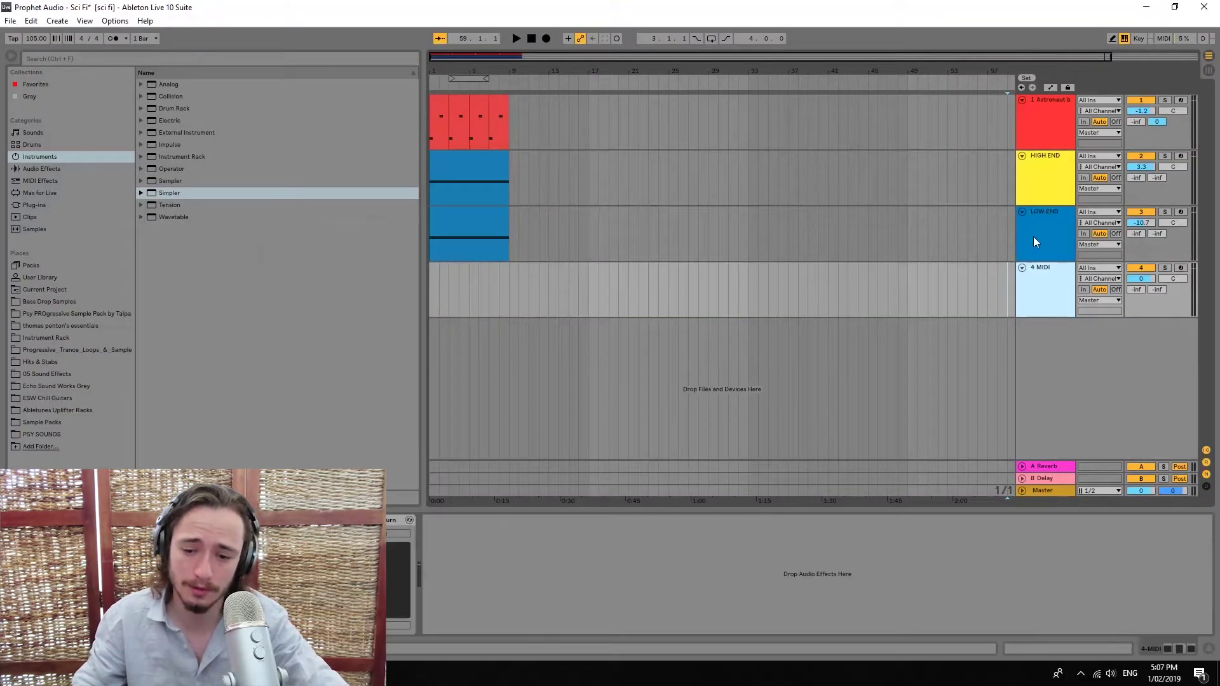
{"action": "left_click", "coordinate": [75, 204]}
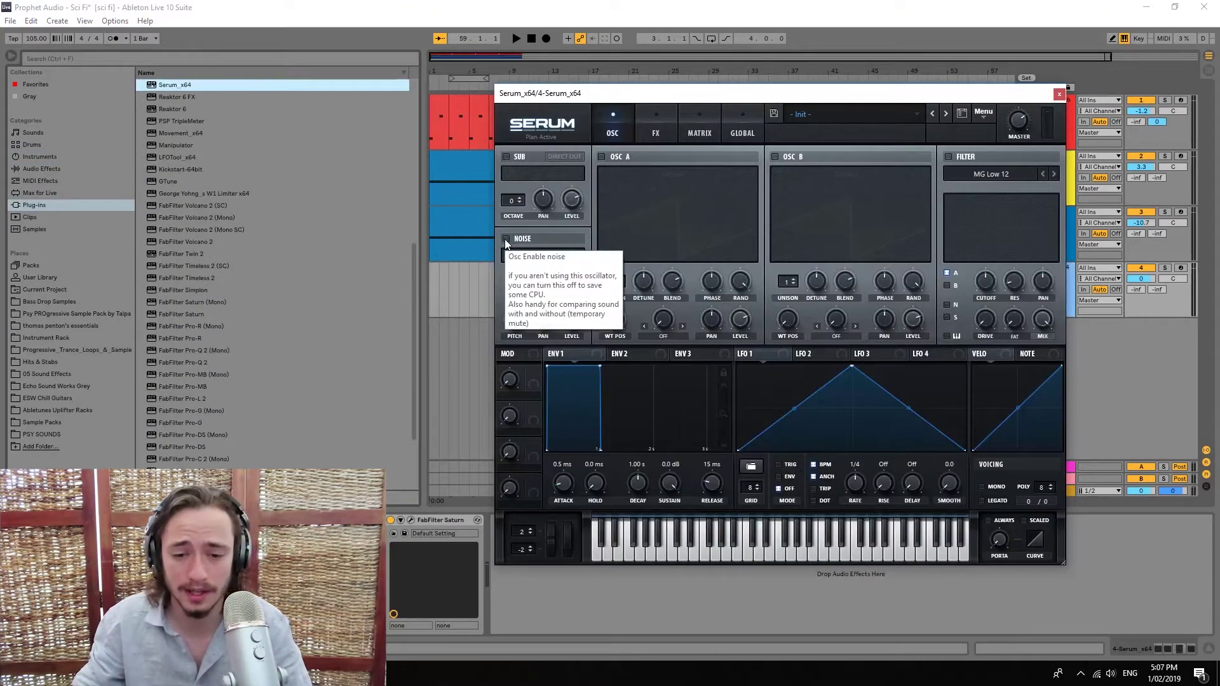
Enable Serum's noise oscillator with the AC hum1 sample, lower its pitch to about 43%, and play a test note
{"action": "left_click", "coordinate": [506, 238]}
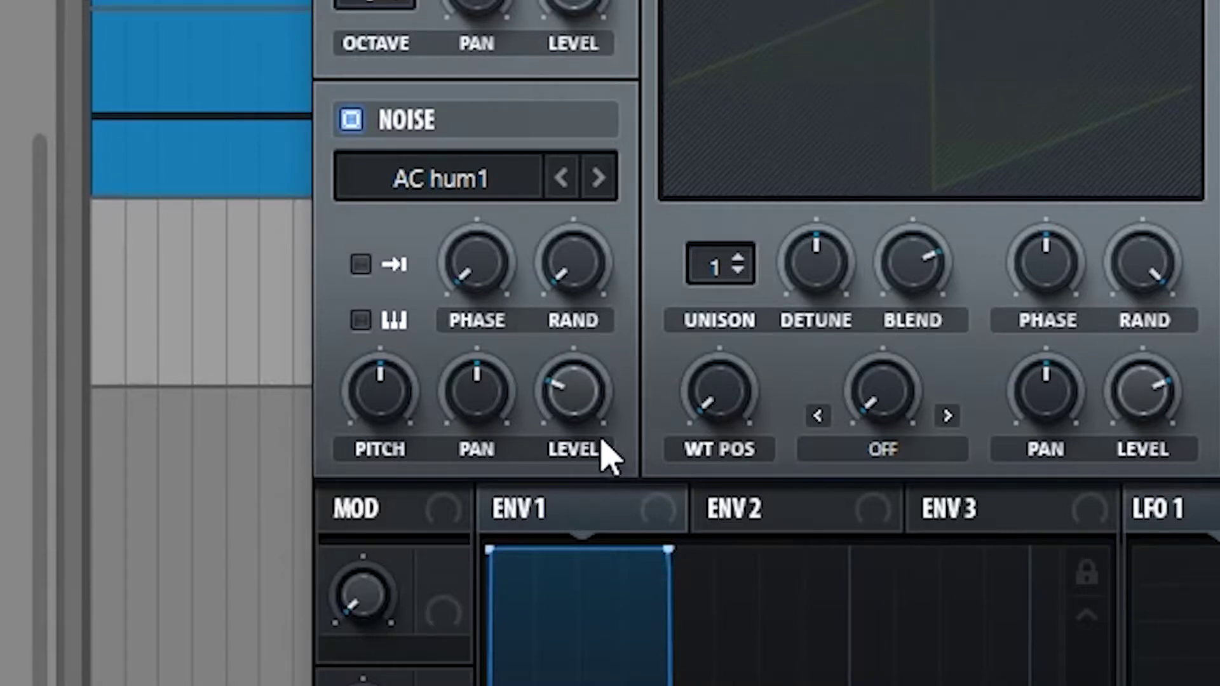
{"action": "left_click", "coordinate": [557, 181]}
{"action": "left_click", "coordinate": [556, 183]}
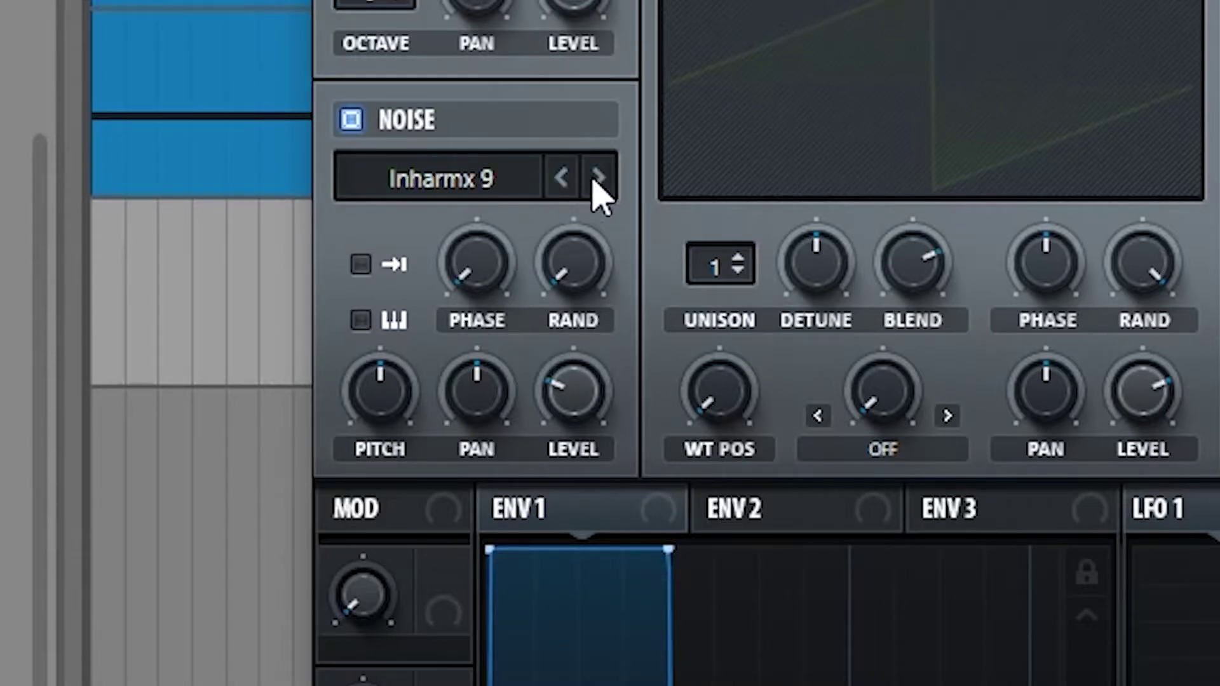
{"action": "left_click", "coordinate": [596, 179]}
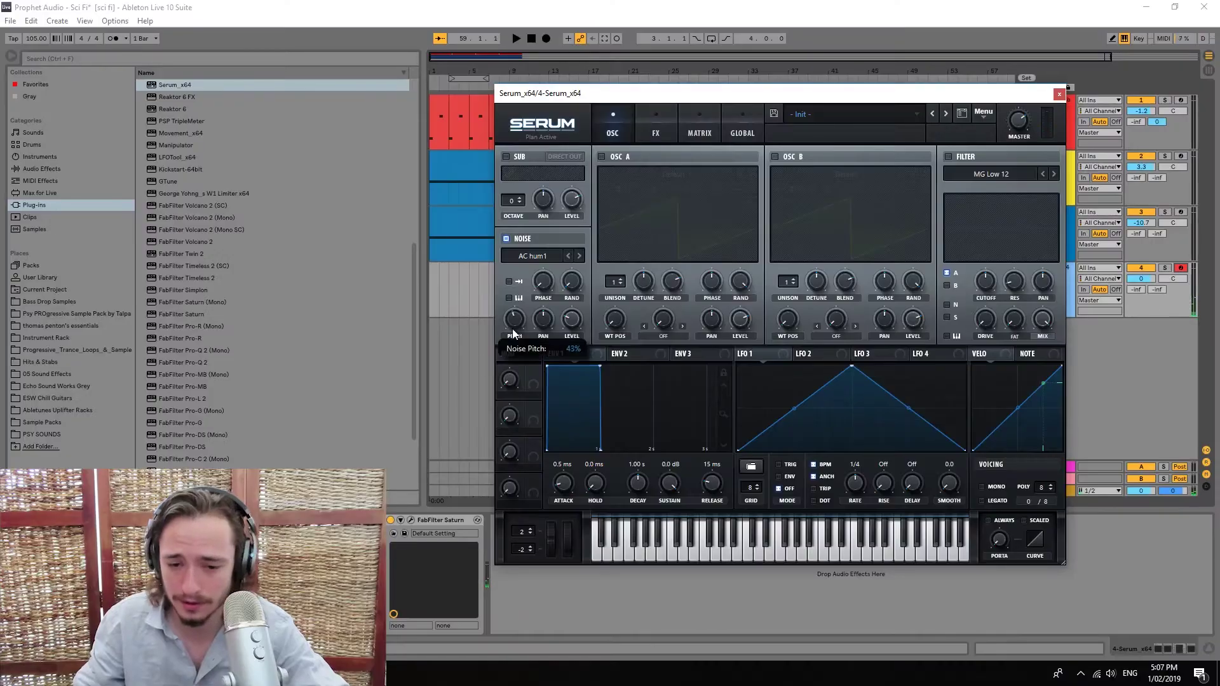
{"action": "key", "text": "a"}
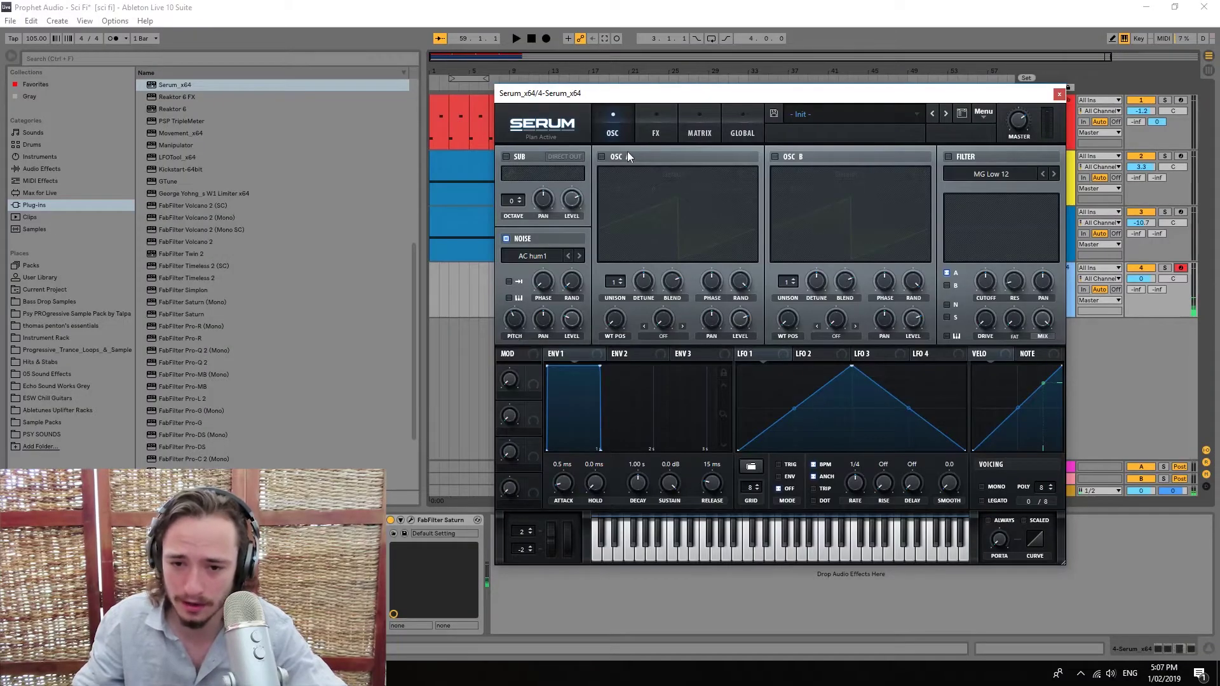
Enable Serum's reverb effect in Hall mode and raise its decay to about the middle of its range
{"action": "left_click", "coordinate": [645, 133]}
{"action": "left_click", "coordinate": [520, 290]}
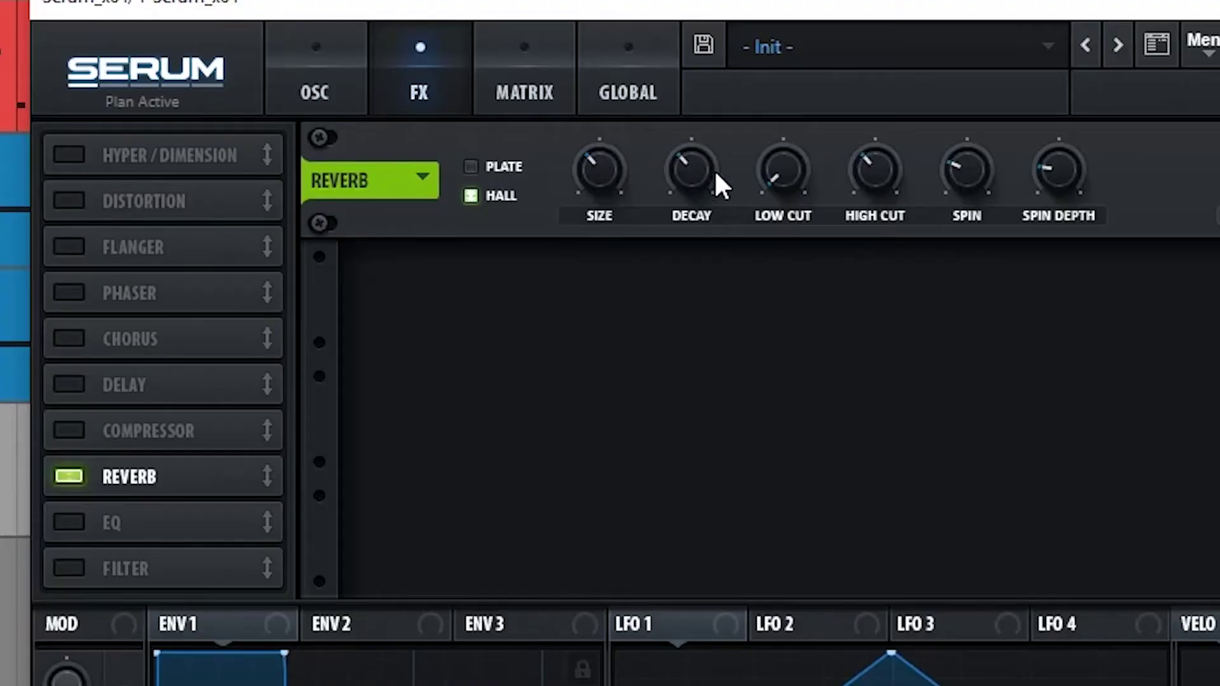
{"action": "mouse_move", "coordinate": [682, 159]}
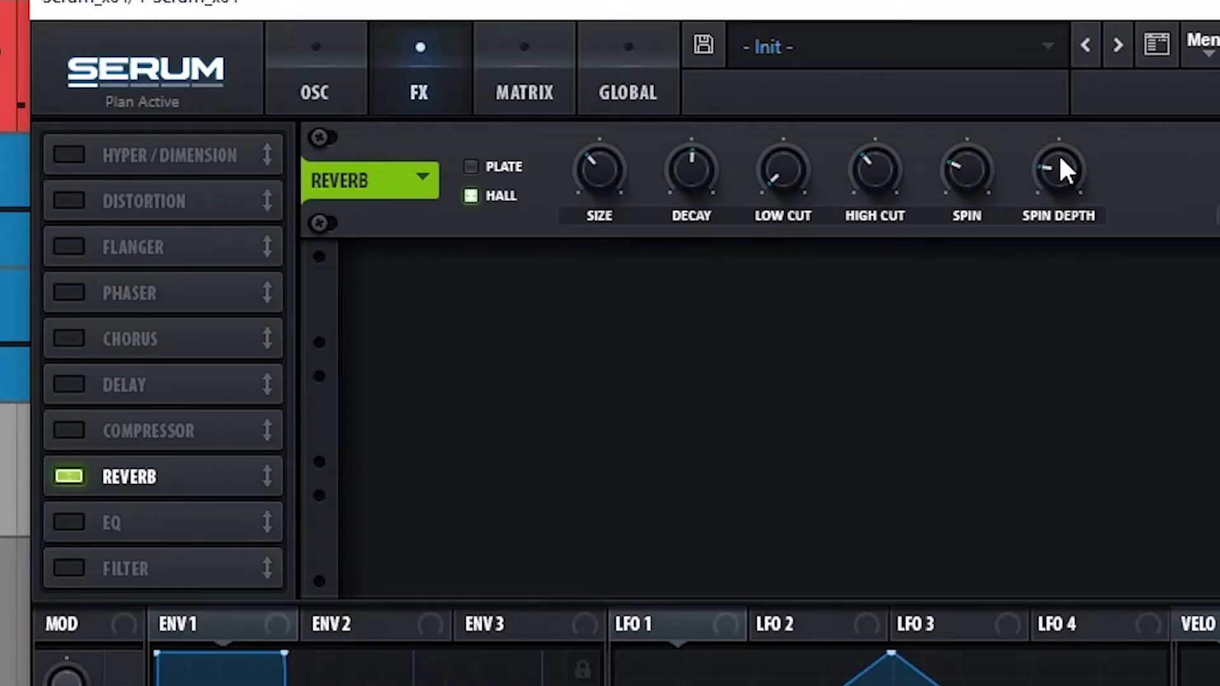
Enable the EQ effect below the reverb, switch its low band to a low cut, and reduce that band's Q
{"action": "left_click", "coordinate": [69, 523]}
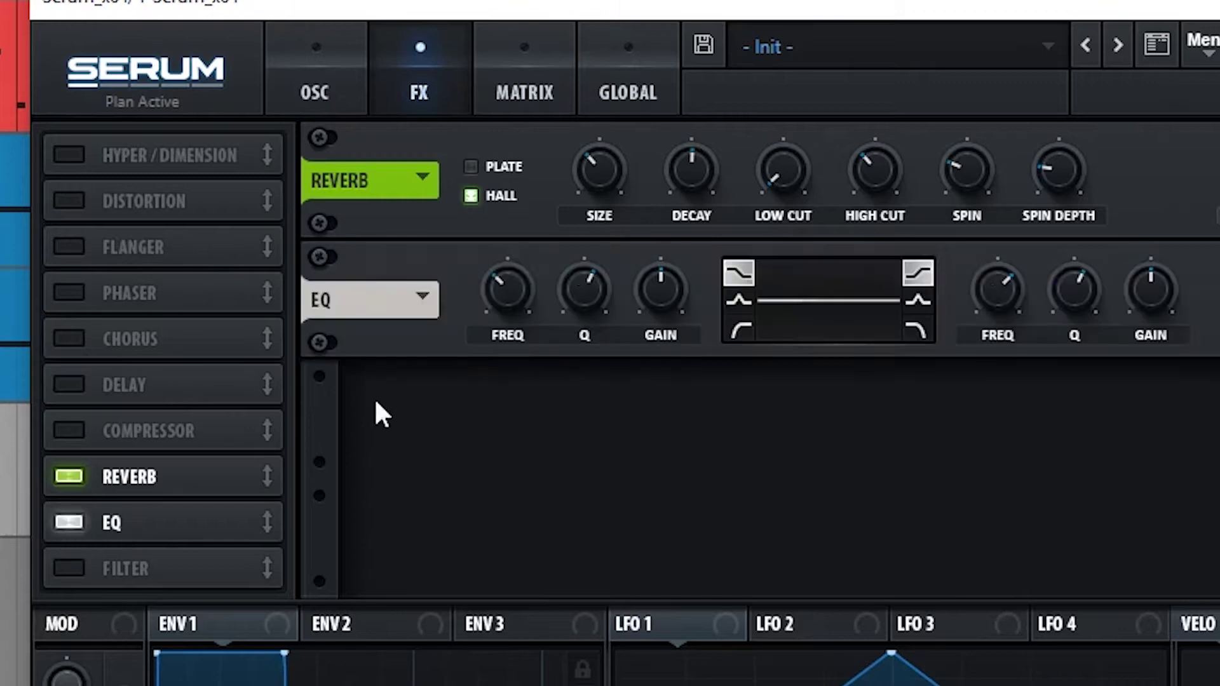
{"action": "left_click", "coordinate": [741, 332]}
{"action": "left_click_drag", "start_coordinate": [582, 298], "coordinate": [582, 327]}
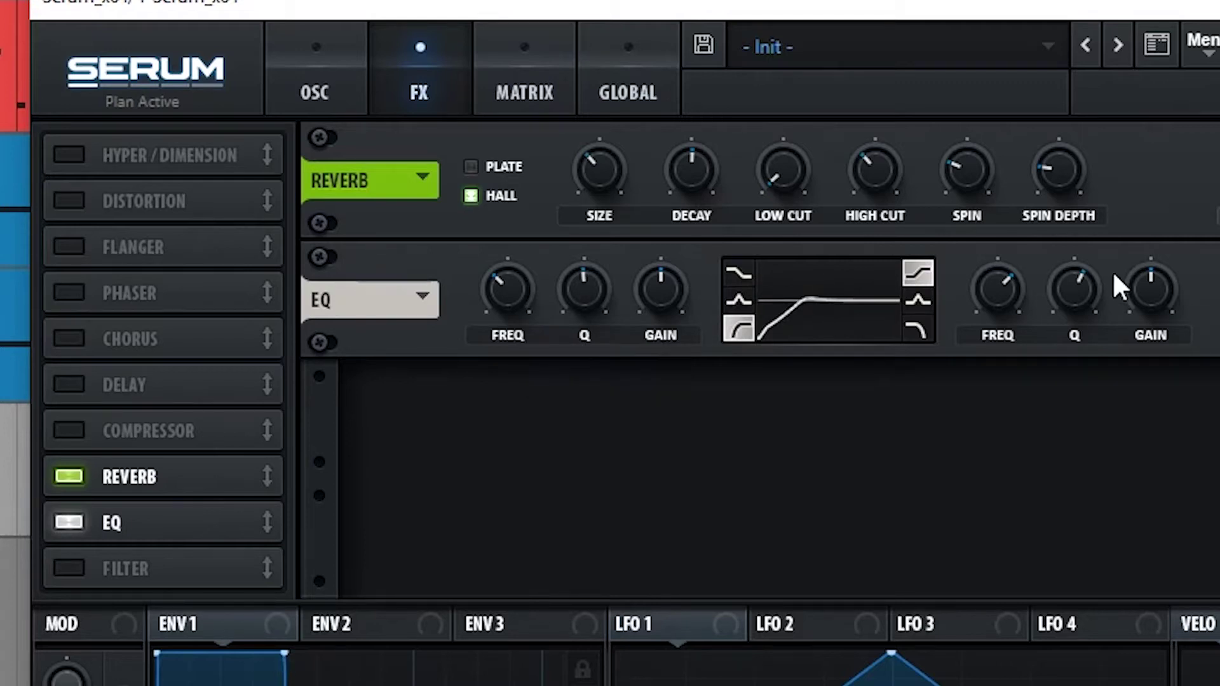
Set the reverb's wet amount to about 45%, raise its low cut slightly, and adjust its high cut
{"action": "left_click_drag", "start_coordinate": [1186, 188], "coordinate": [1186, 190]}
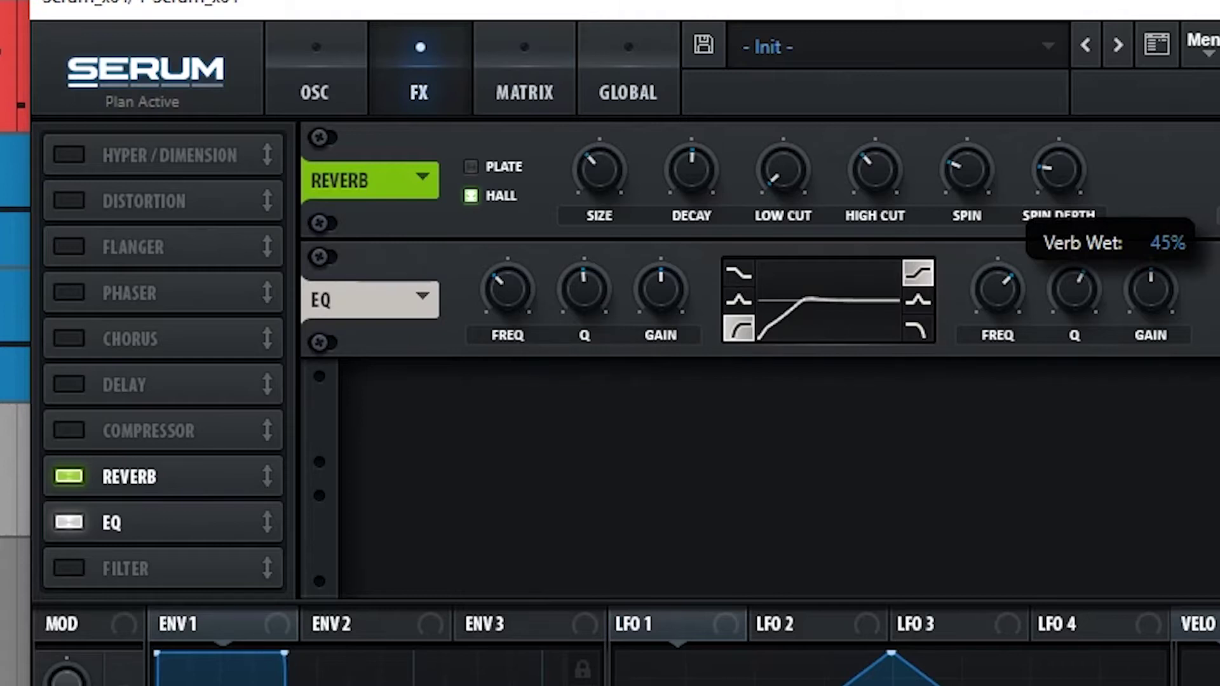
{"action": "left_click_drag", "start_coordinate": [1186, 190], "coordinate": [1186, 191]}
{"action": "left_click_drag", "start_coordinate": [796, 179], "coordinate": [804, 127]}
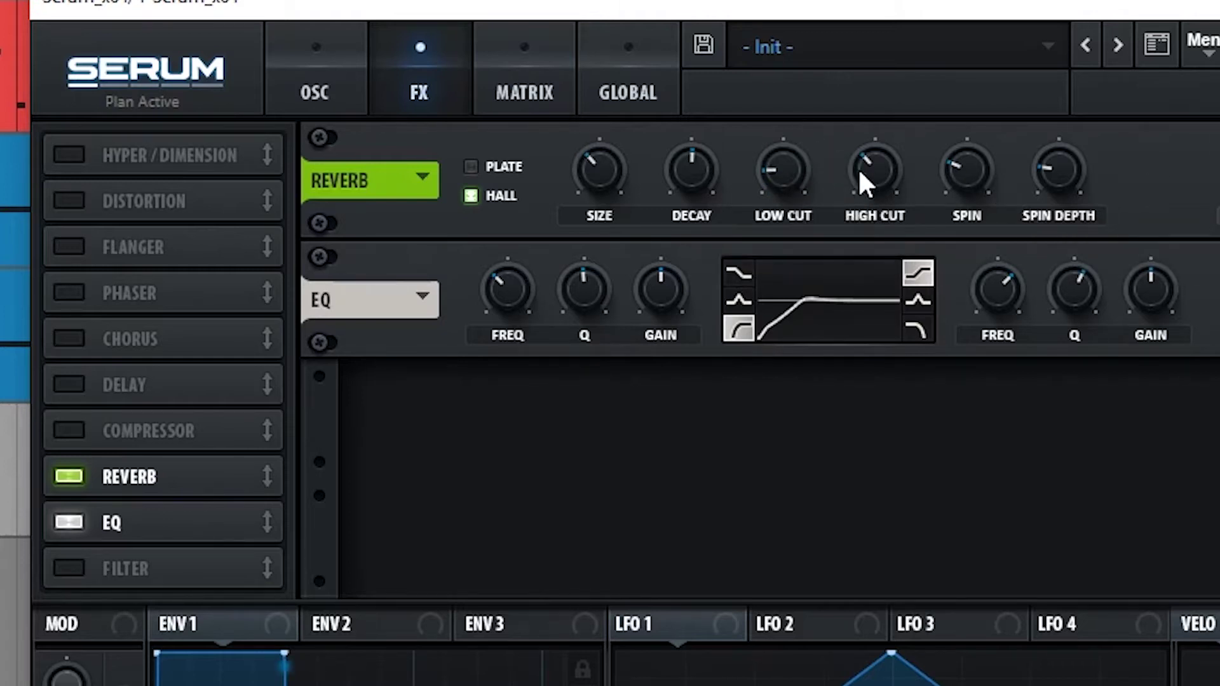
{"action": "left_click_drag", "start_coordinate": [860, 166], "coordinate": [866, 141]}
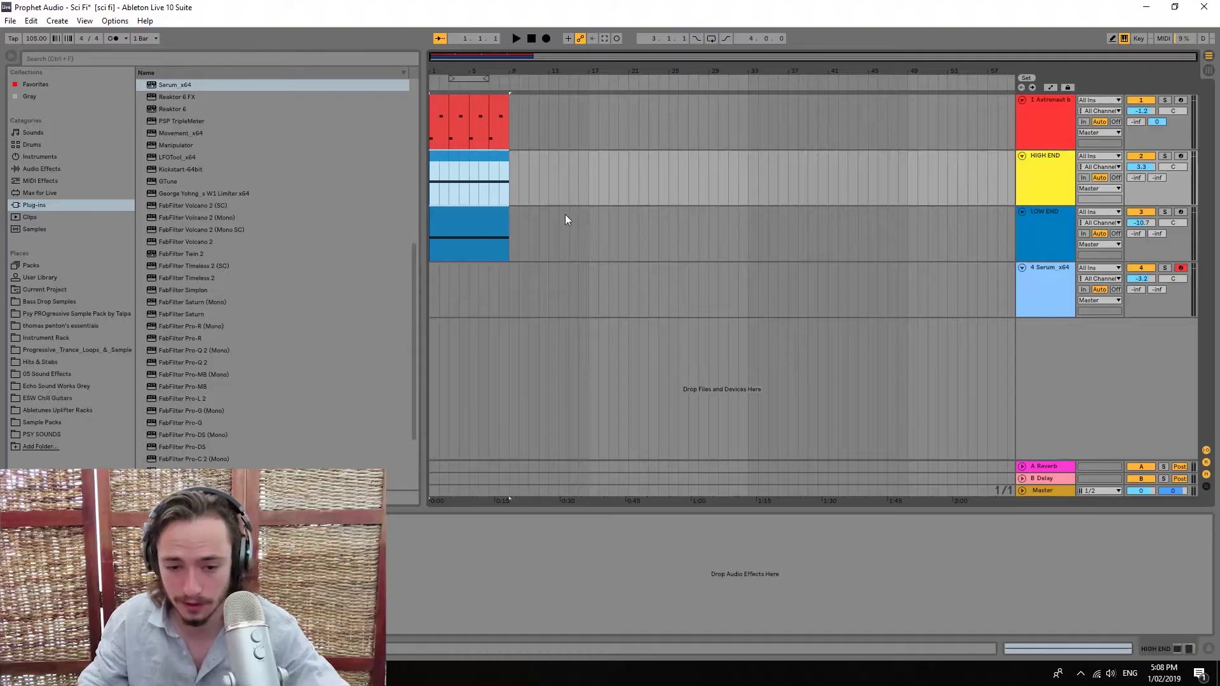
Copy the HIGH END MIDI clip to the start of the Serum track and play it with the other tracks muted
{"action": "left_click", "coordinate": [432, 289]}
{"action": "key", "text": "ctrl+v"}
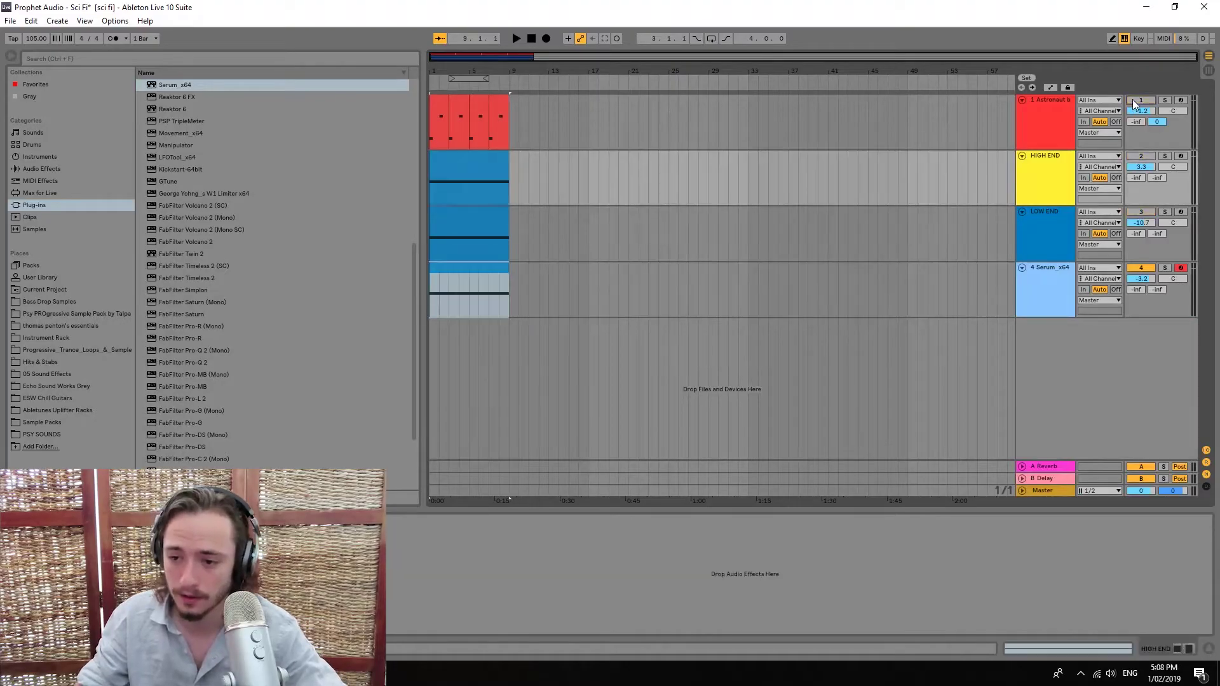
{"action": "key", "text": "space"}
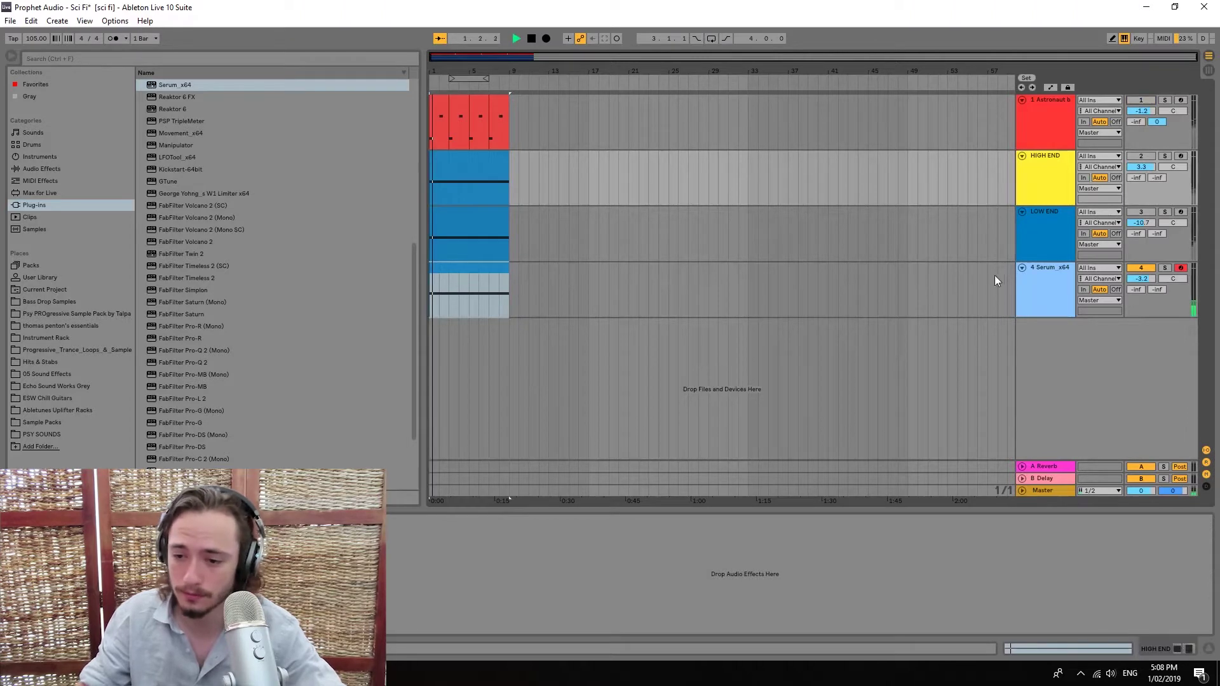
Rename the Serum track to HIGH END and load a second Serum_x64 on a new MIDI track
{"action": "left_click", "coordinate": [1049, 279]}
{"action": "right_click", "coordinate": [1047, 285]}
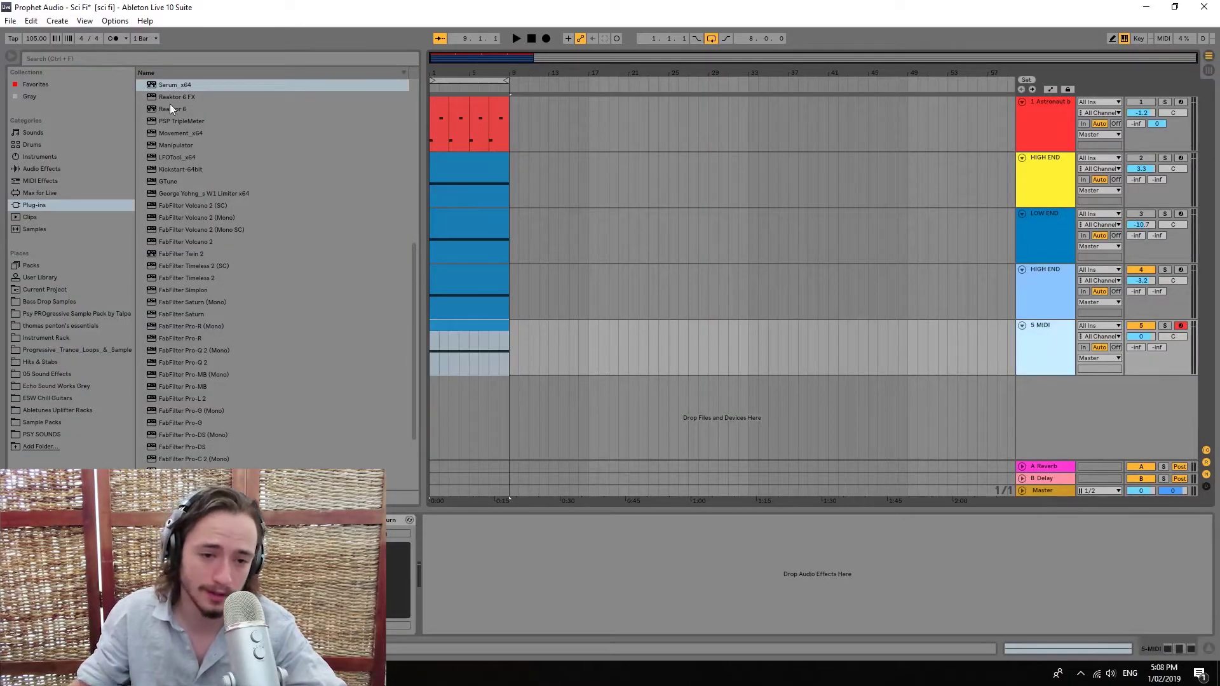
{"action": "double_click", "coordinate": [175, 85]}
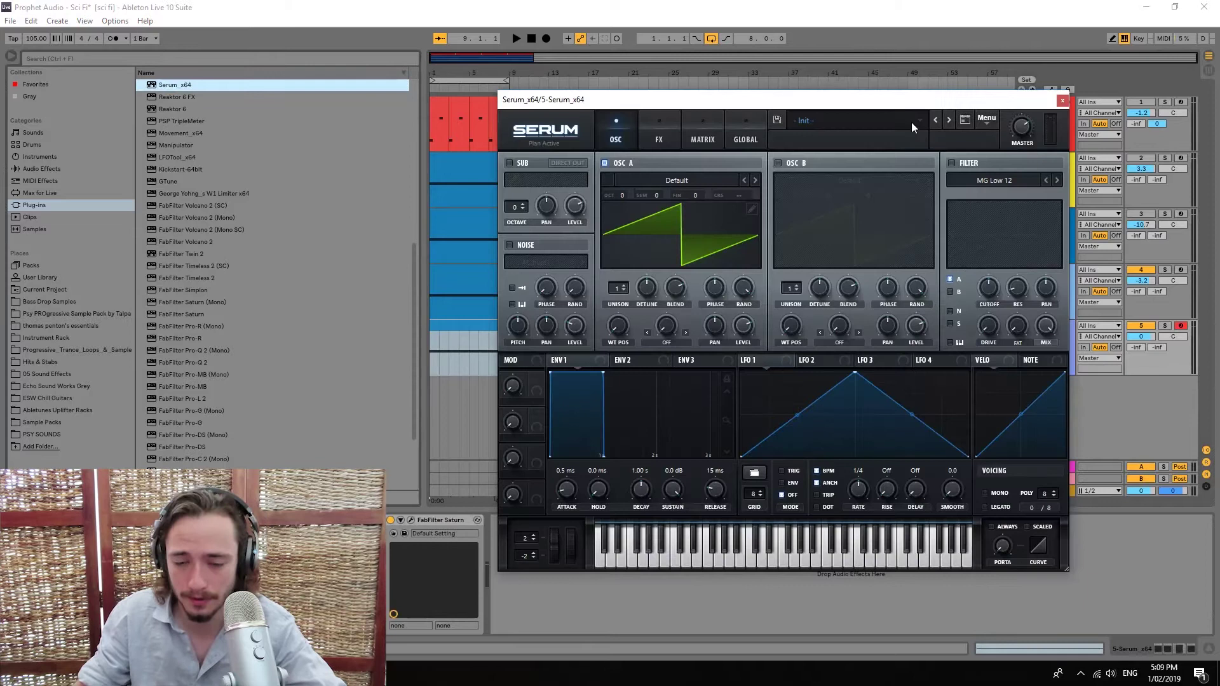
Load the vowel wavetable OOH_YAH_OO into oscillator A and the analog wavetable Analog_BD_Sin into oscillator B
{"action": "left_click", "coordinate": [668, 181]}
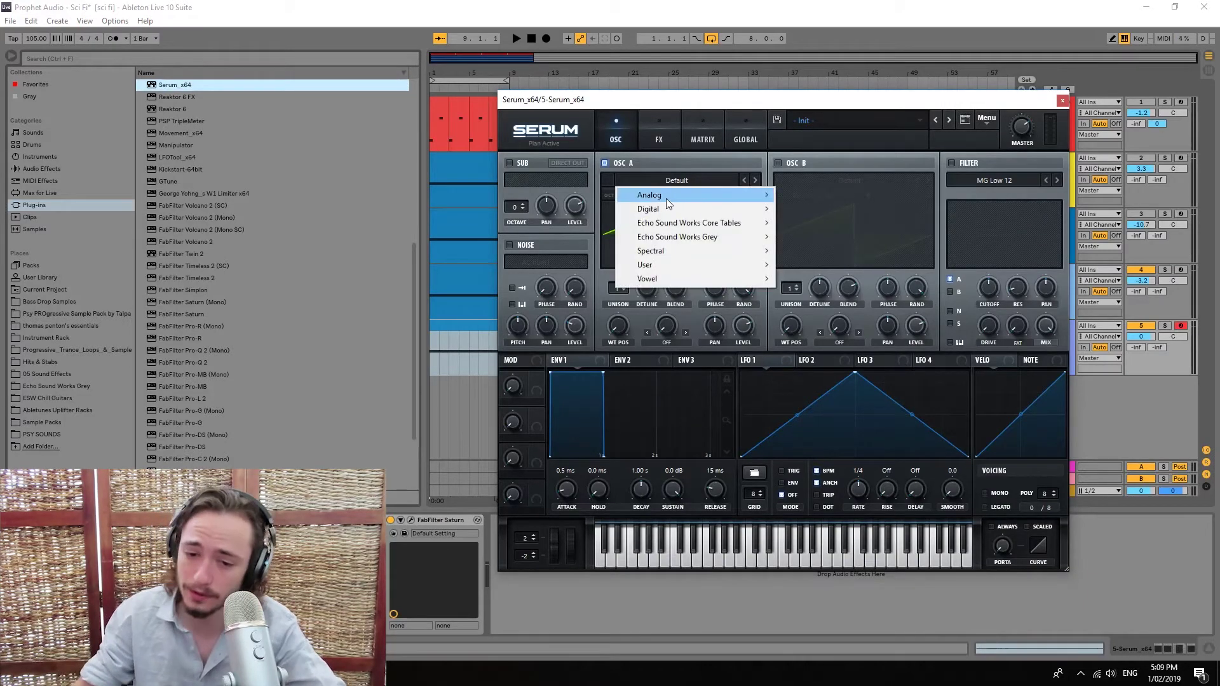
{"action": "mouse_move", "coordinate": [704, 281]}
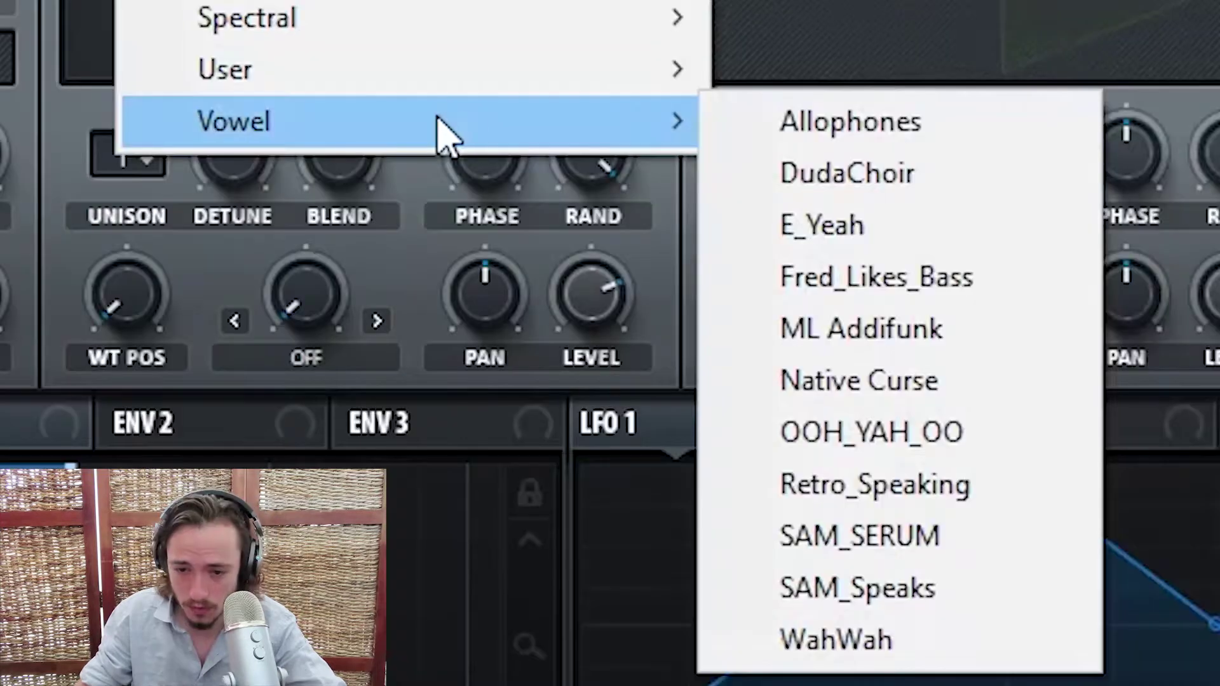
{"action": "left_click", "coordinate": [829, 363]}
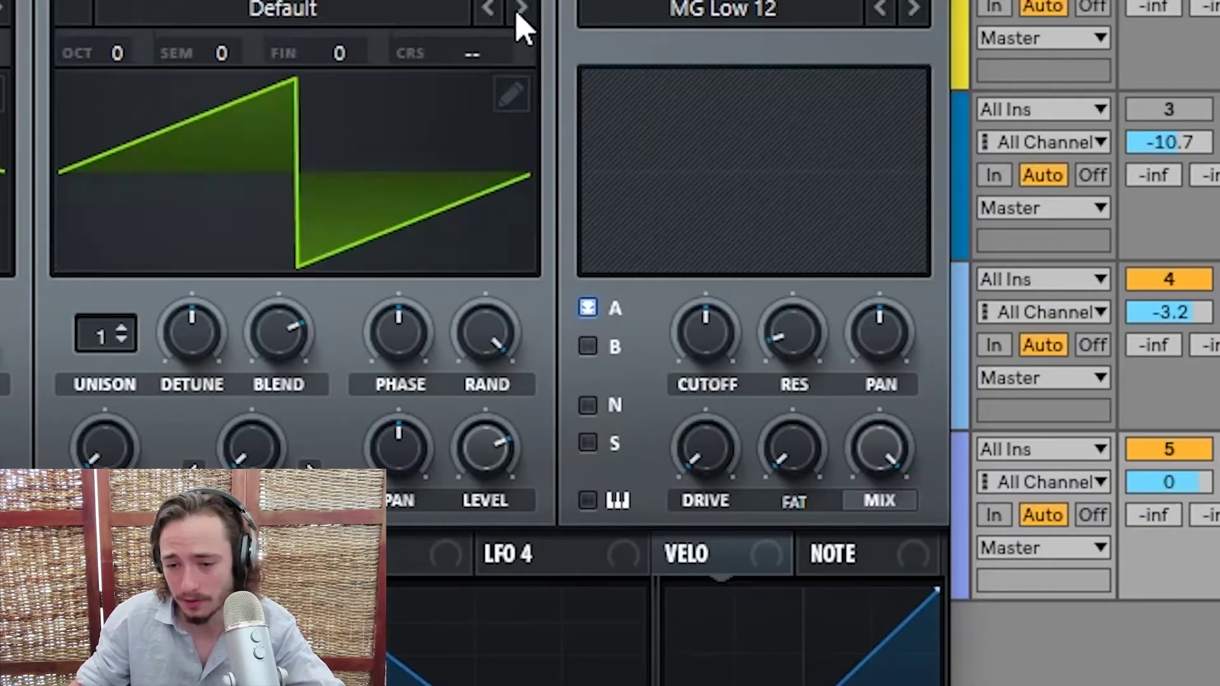
{"action": "left_click", "coordinate": [397, 19]}
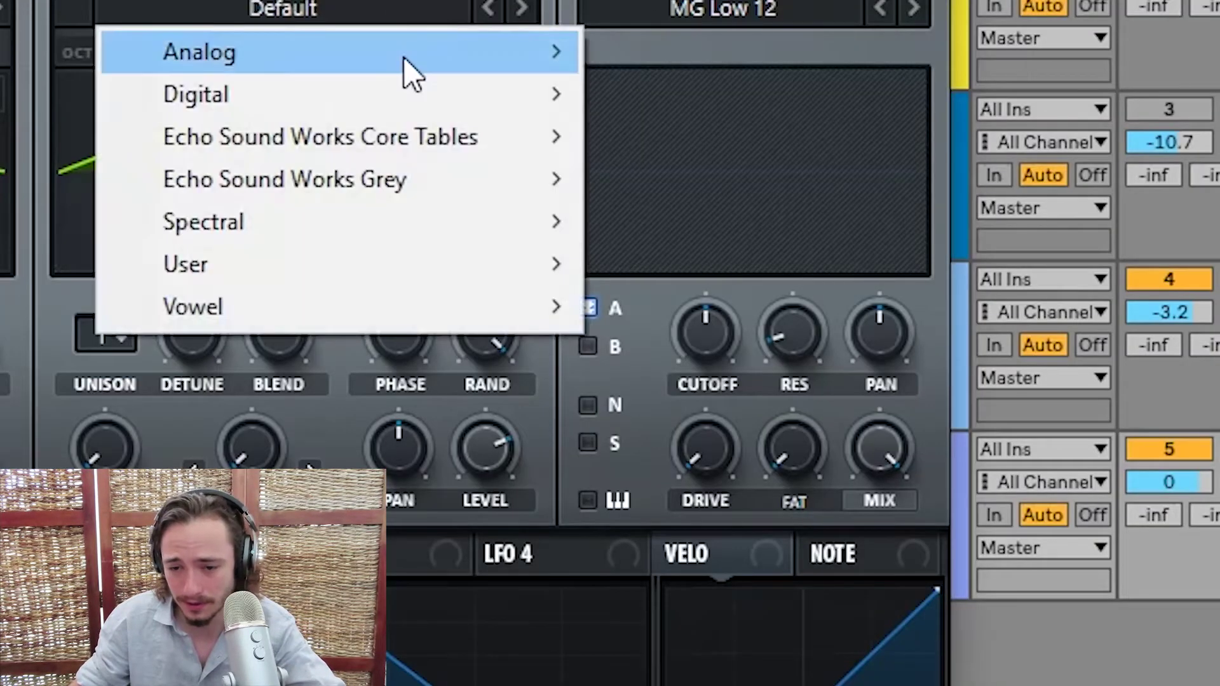
{"action": "mouse_move", "coordinate": [409, 74]}
{"action": "left_click", "coordinate": [754, 125]}
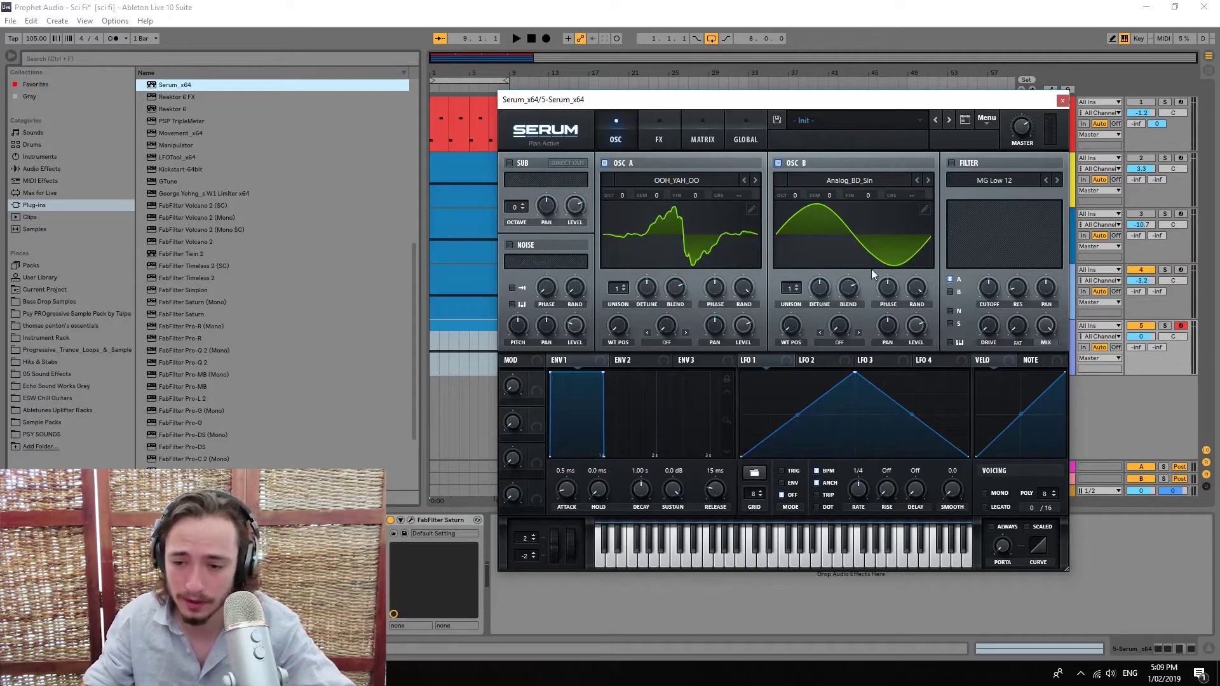
Solo the HIGH END noise track and listen to it
{"action": "left_click", "coordinate": [1166, 272]}
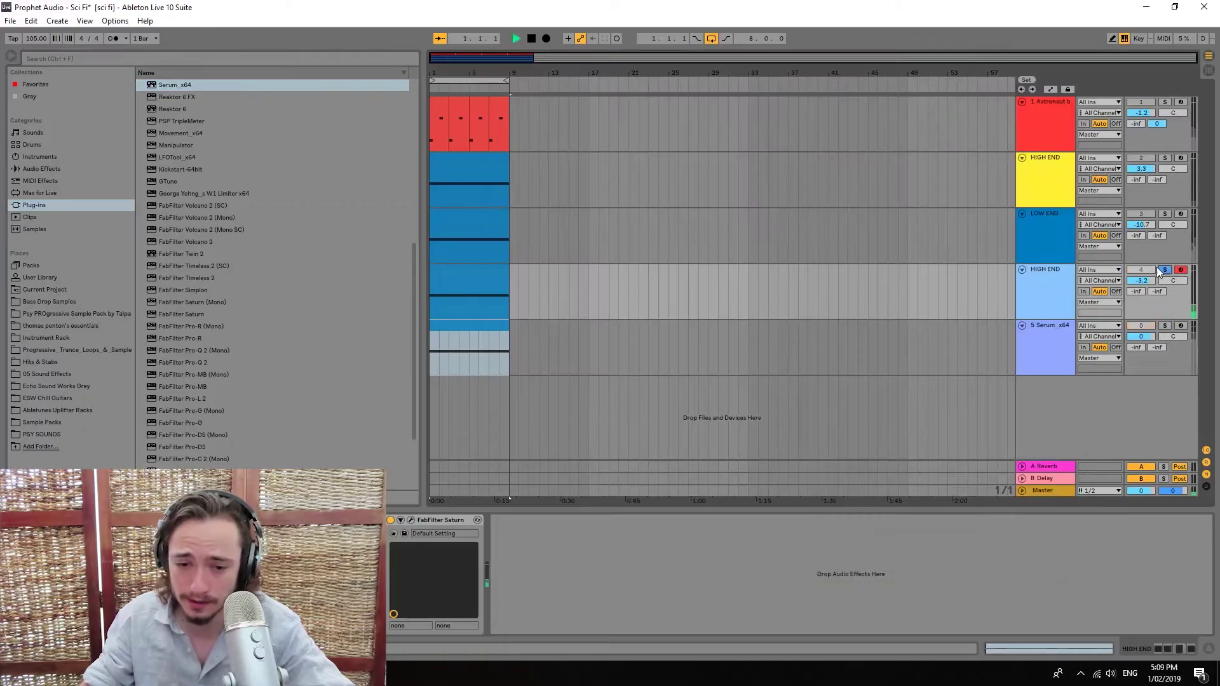
{"action": "key", "text": "space"}
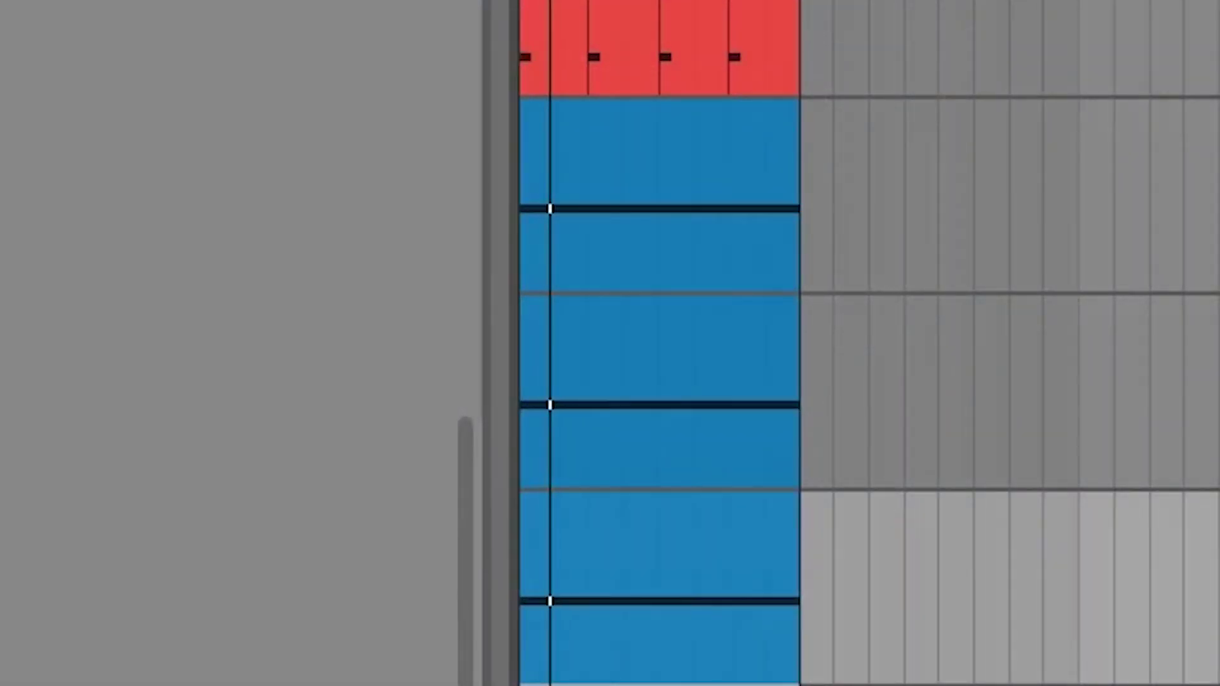
Set unison to 6 voices on oscillators A and B of the second Serum and lower its track volume to -16.4
{"action": "key", "text": "ctrl+alt+p"}
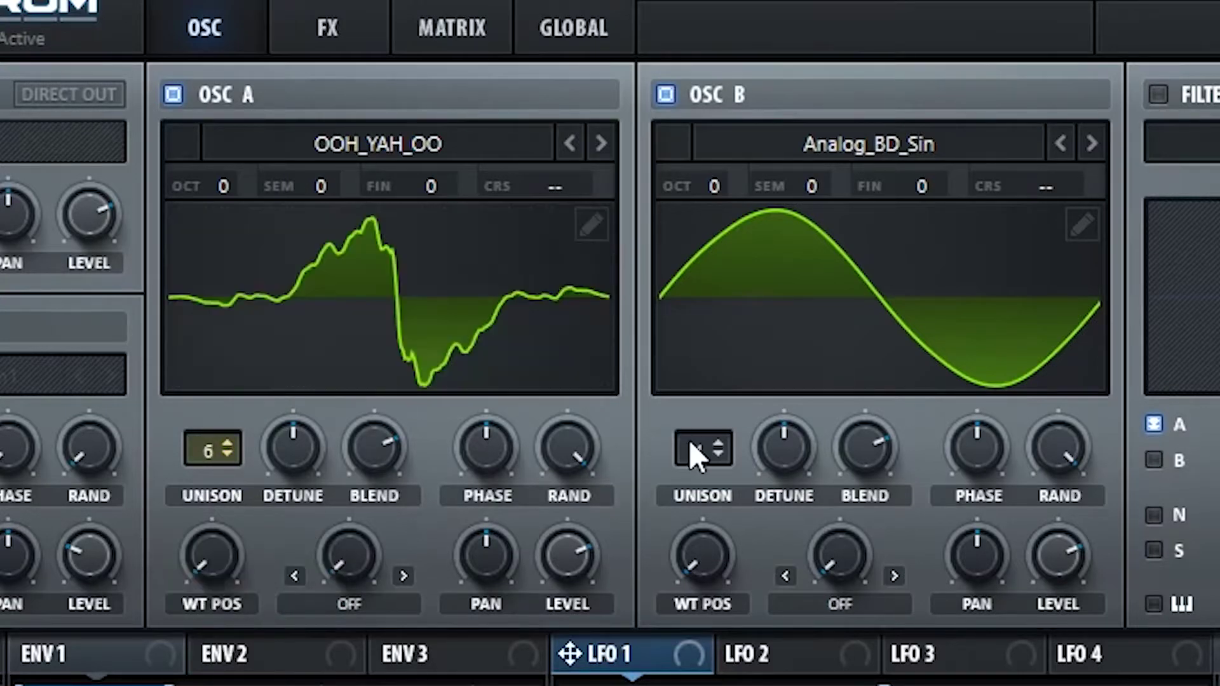
{"action": "left_click_drag", "start_coordinate": [693, 448], "coordinate": [744, 343]}
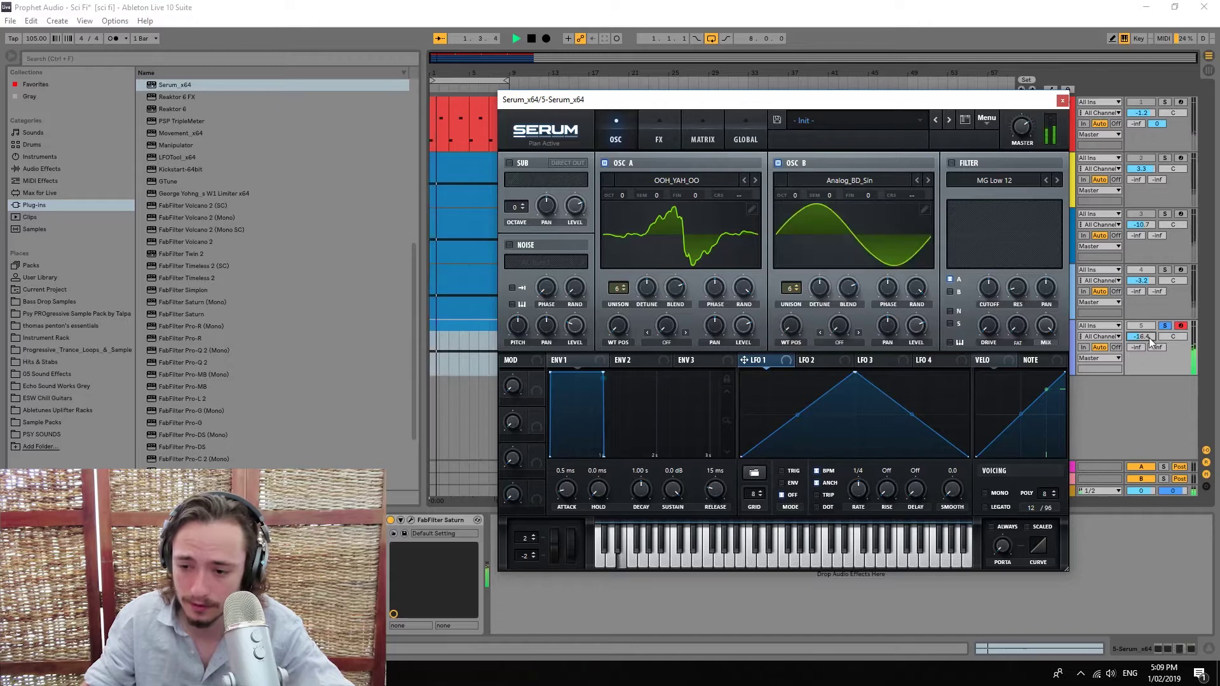
{"action": "key", "text": "space"}
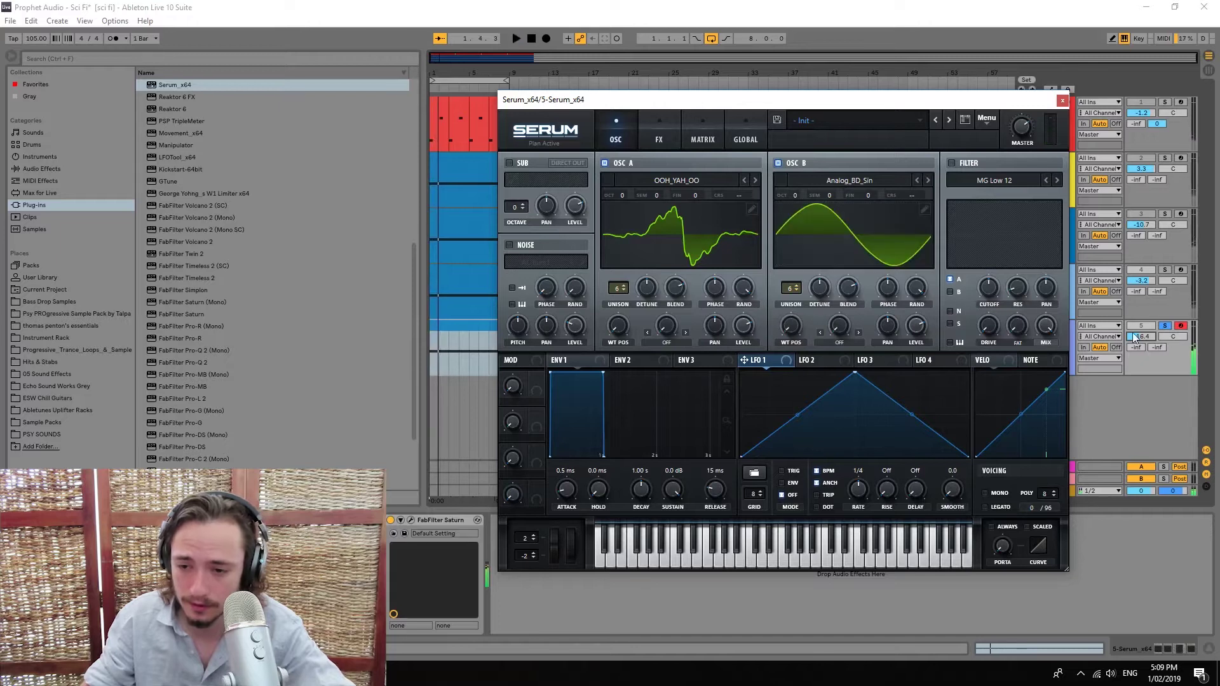
Turn on the second Serum's filter and open its list of Normal filter types
{"action": "left_click", "coordinate": [951, 163]}
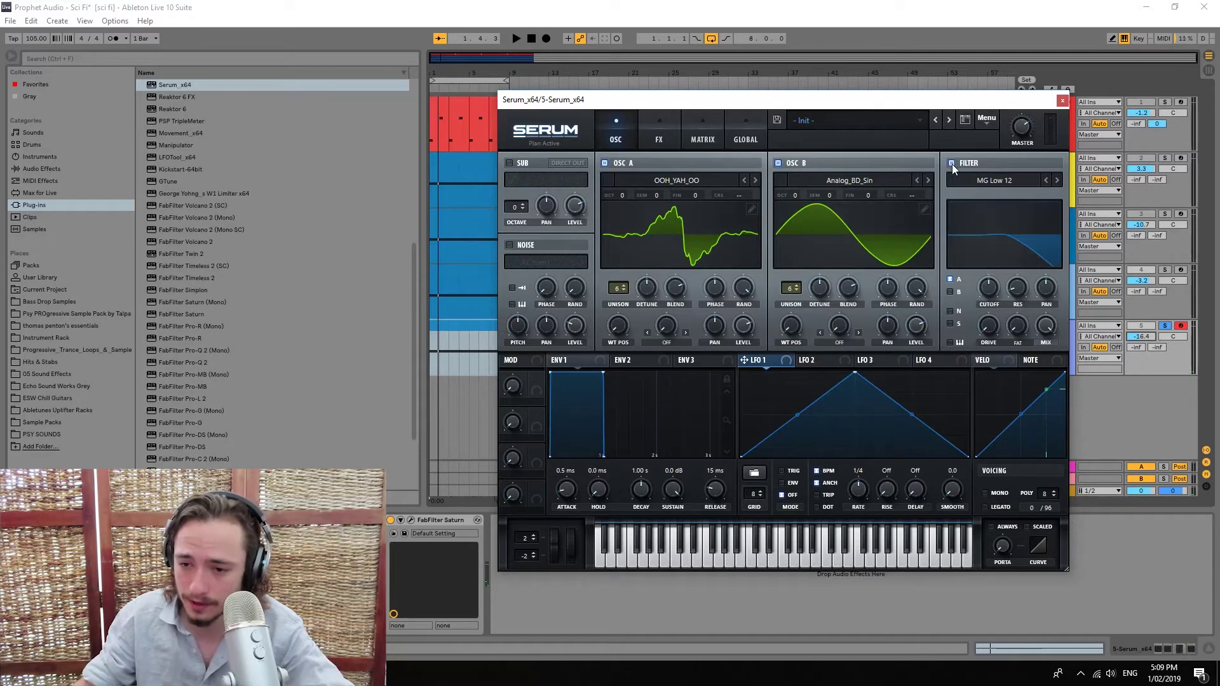
{"action": "left_click", "coordinate": [1025, 185]}
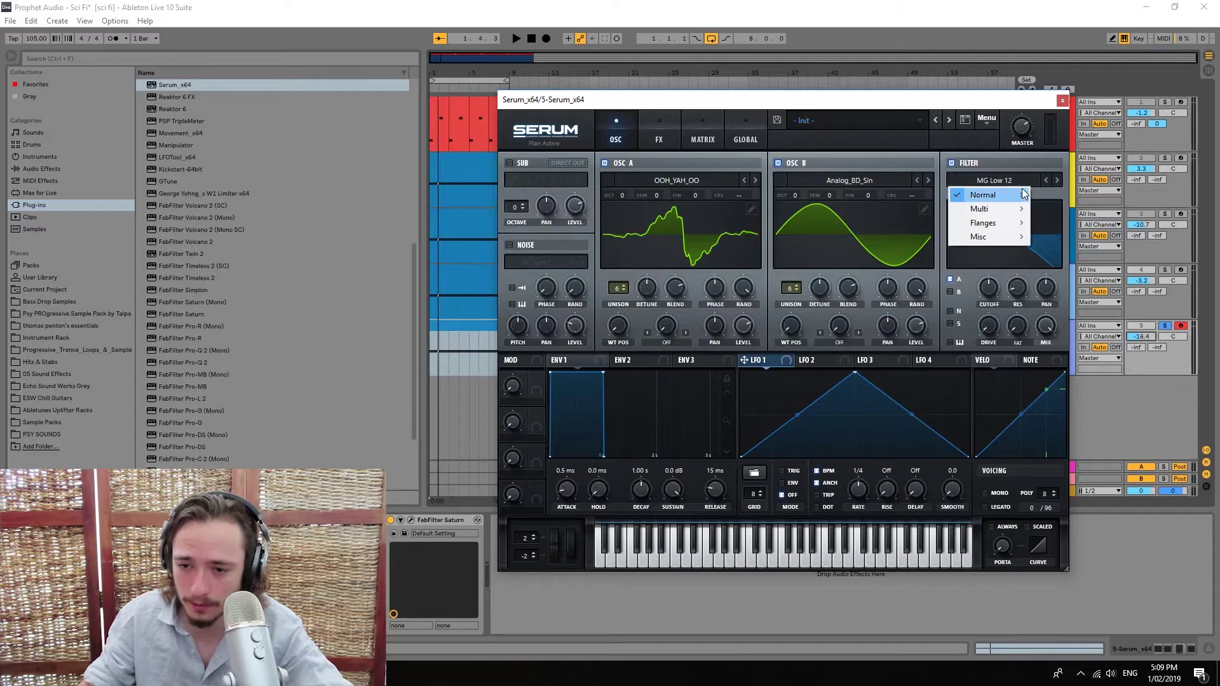
{"action": "mouse_move", "coordinate": [1025, 192]}
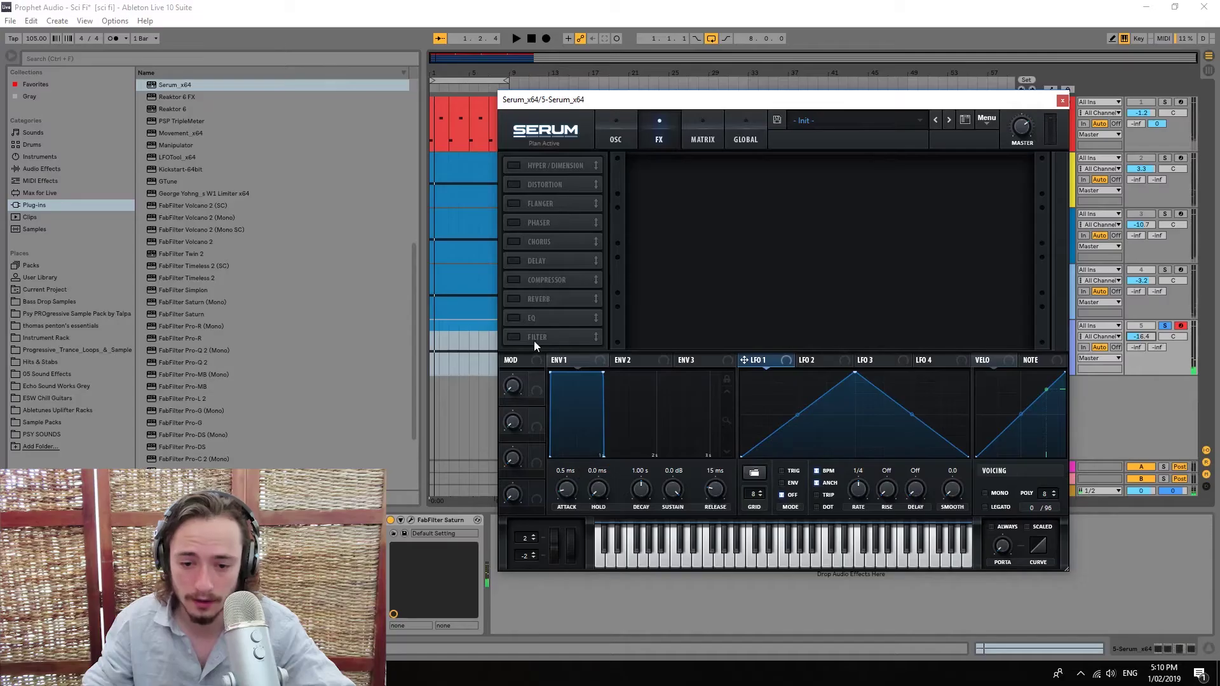
Enable the second Serum's EQ with its low band as a low cut, lowering the Q and fine-tuning the frequency
{"action": "left_click", "coordinate": [531, 315]}
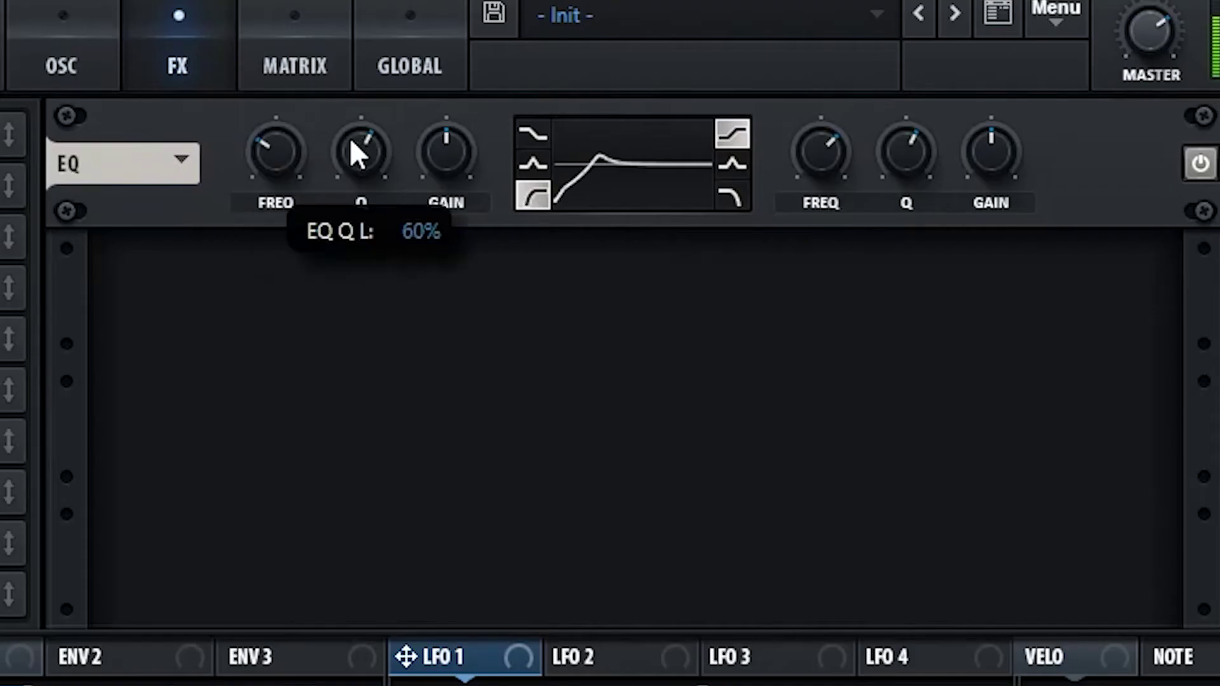
{"action": "left_click_drag", "start_coordinate": [353, 168], "coordinate": [353, 170]}
{"action": "left_click_drag", "start_coordinate": [270, 171], "coordinate": [273, 168]}
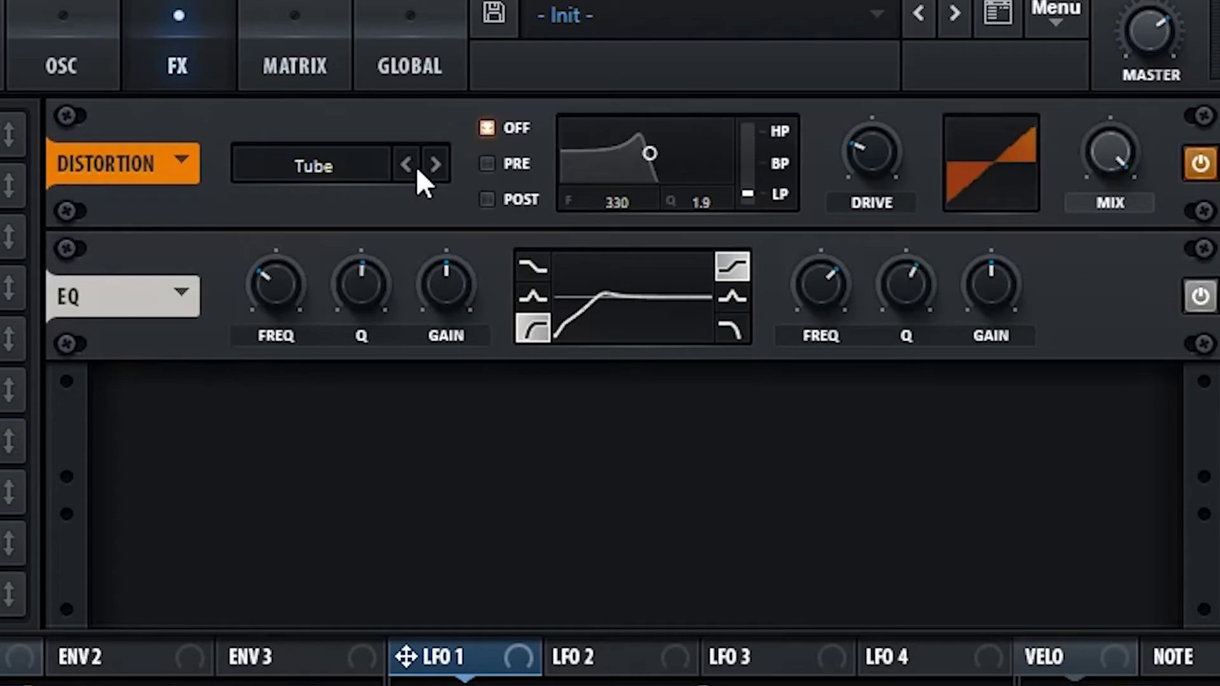
Set the second Serum's distortion to Diode 1 with a reduced mix, and enable the flanger effect
{"action": "left_click", "coordinate": [426, 166]}
{"action": "left_click_drag", "start_coordinate": [1135, 143], "coordinate": [1099, 428]}
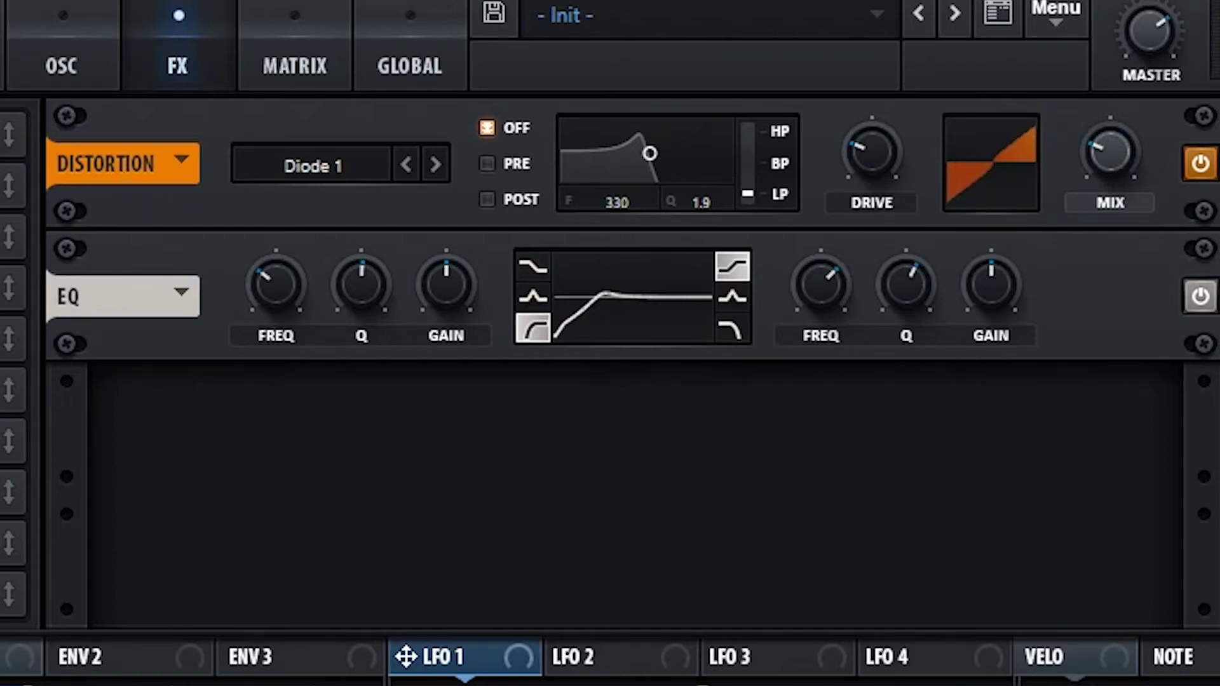
{"action": "left_click", "coordinate": [10, 236]}
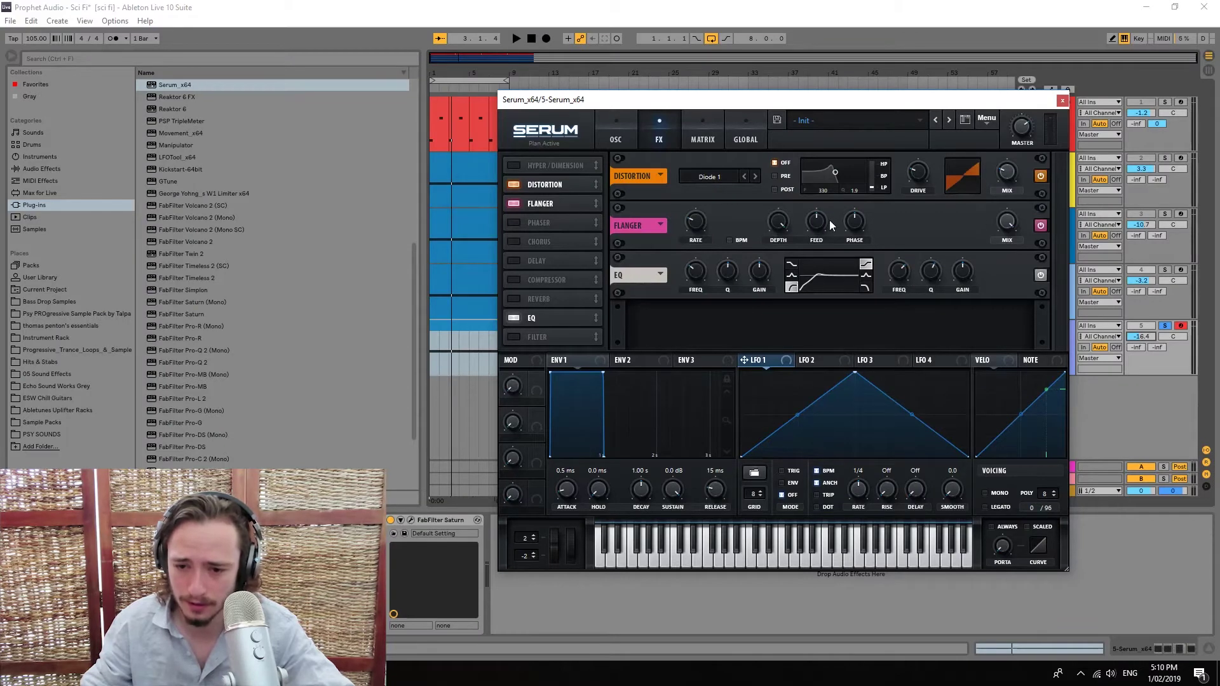
Enable the second Serum's phaser, raising its frequency to 1342 Hz and adjusting its feedback, then lower the flanger mix and raise the flanger feedback
{"action": "left_click", "coordinate": [519, 222]}
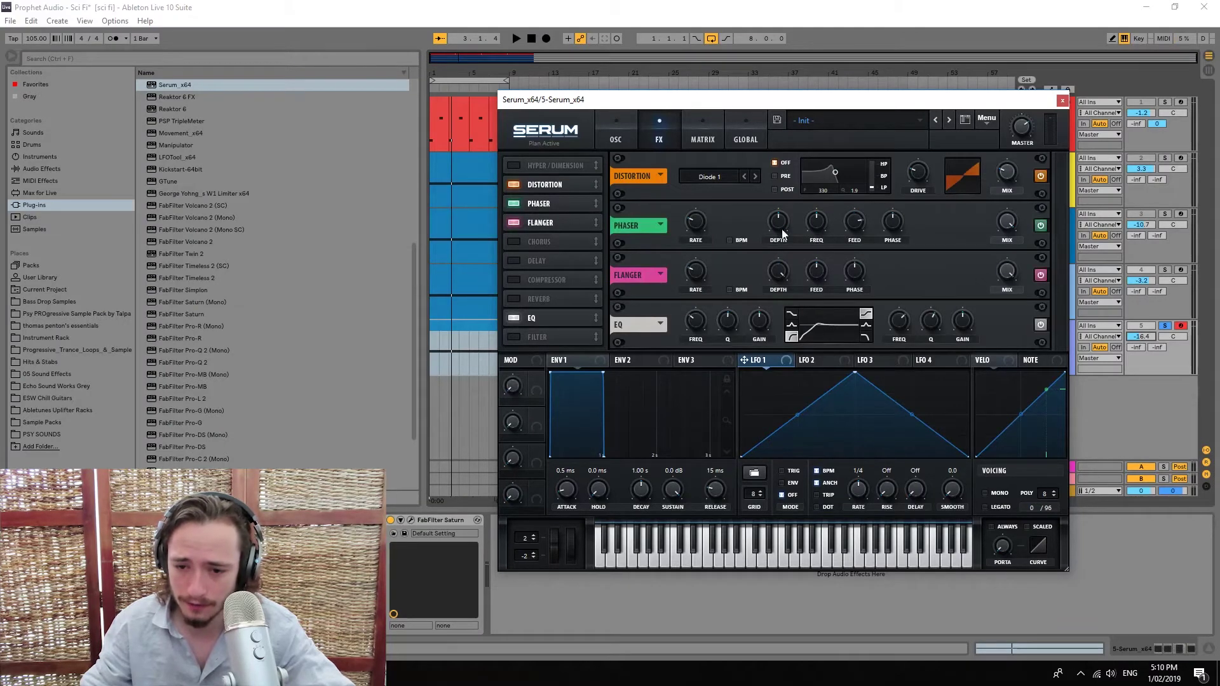
{"action": "left_click_drag", "start_coordinate": [1007, 271], "coordinate": [1002, 342]}
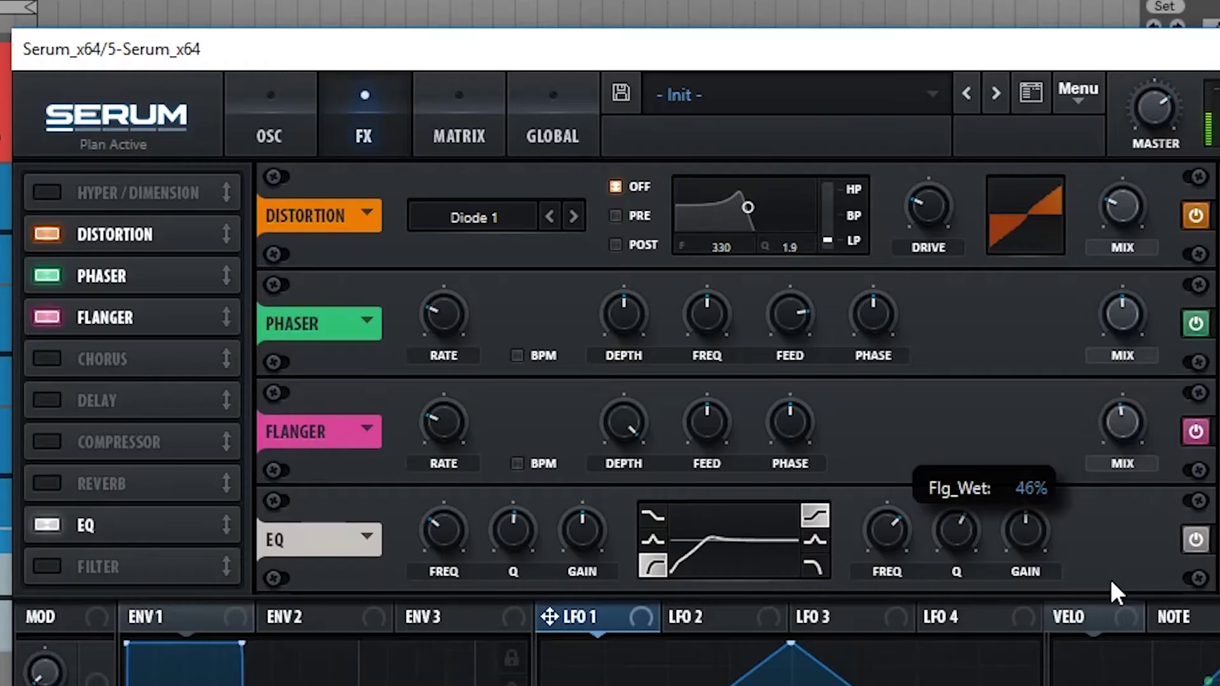
{"action": "left_click_drag", "start_coordinate": [1112, 582], "coordinate": [1122, 611]}
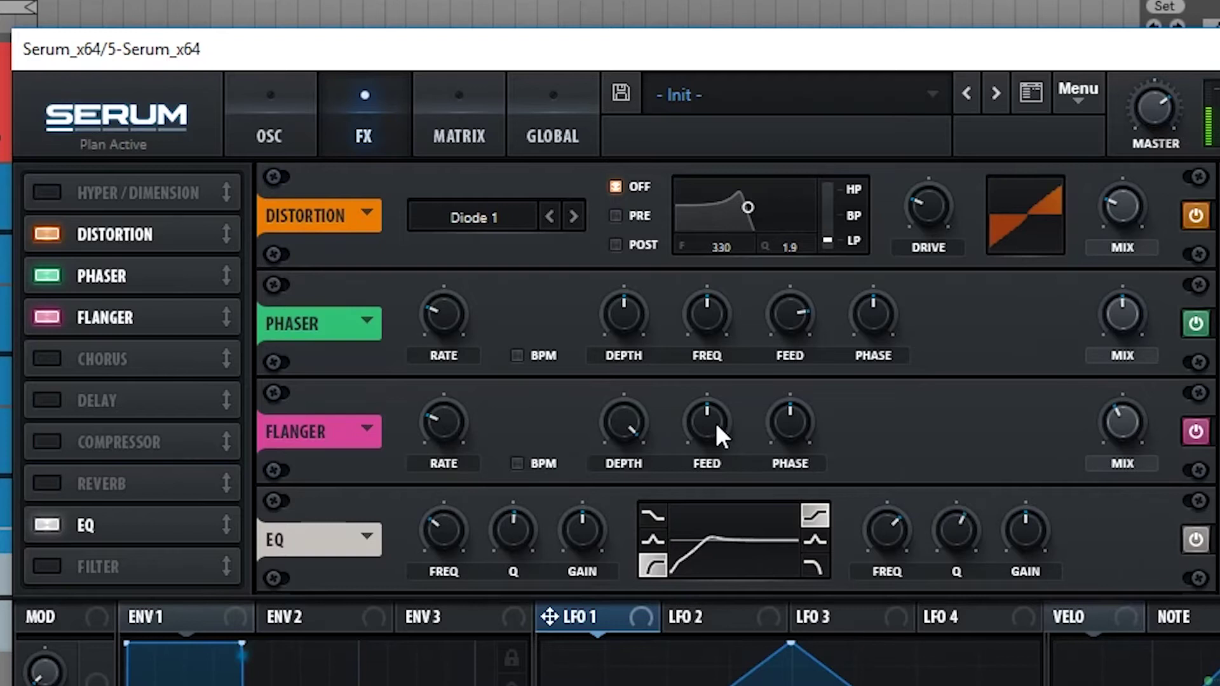
{"action": "left_click_drag", "start_coordinate": [720, 435], "coordinate": [711, 285]}
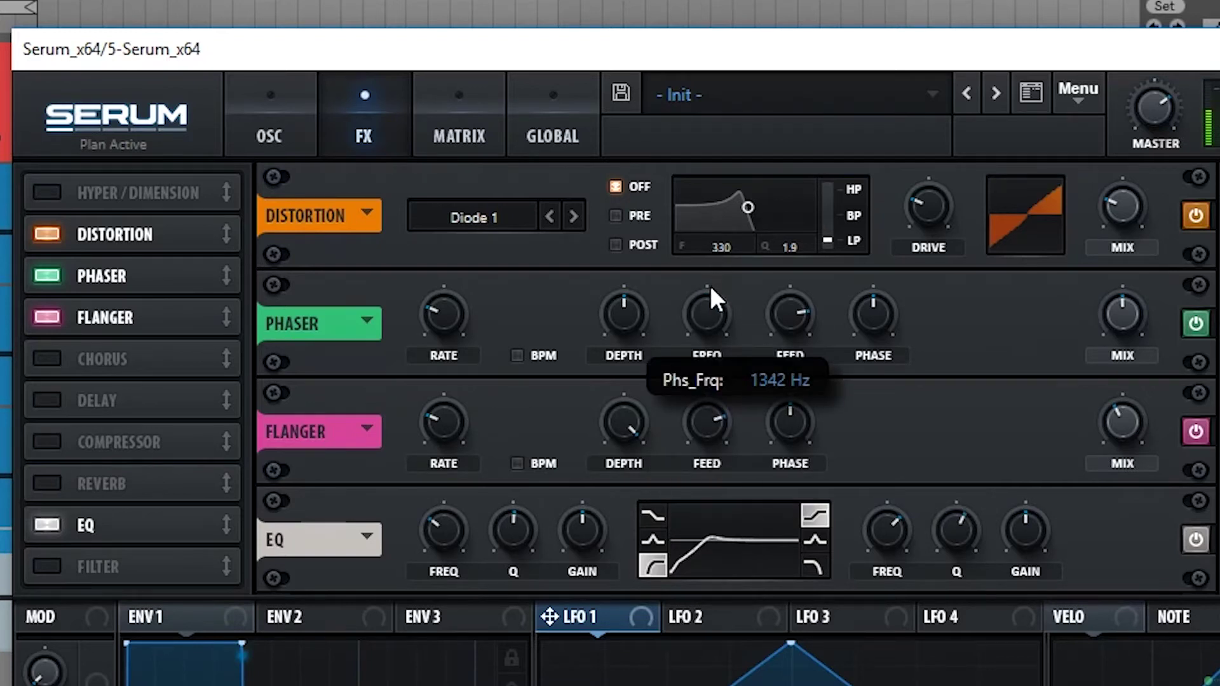
{"action": "mouse_move", "coordinate": [790, 313]}
{"action": "left_mouse_down"}
{"action": "mouse_move", "coordinate": [790, 281]}
{"action": "mouse_move", "coordinate": [792, 303]}
{"action": "left_mouse_up"}
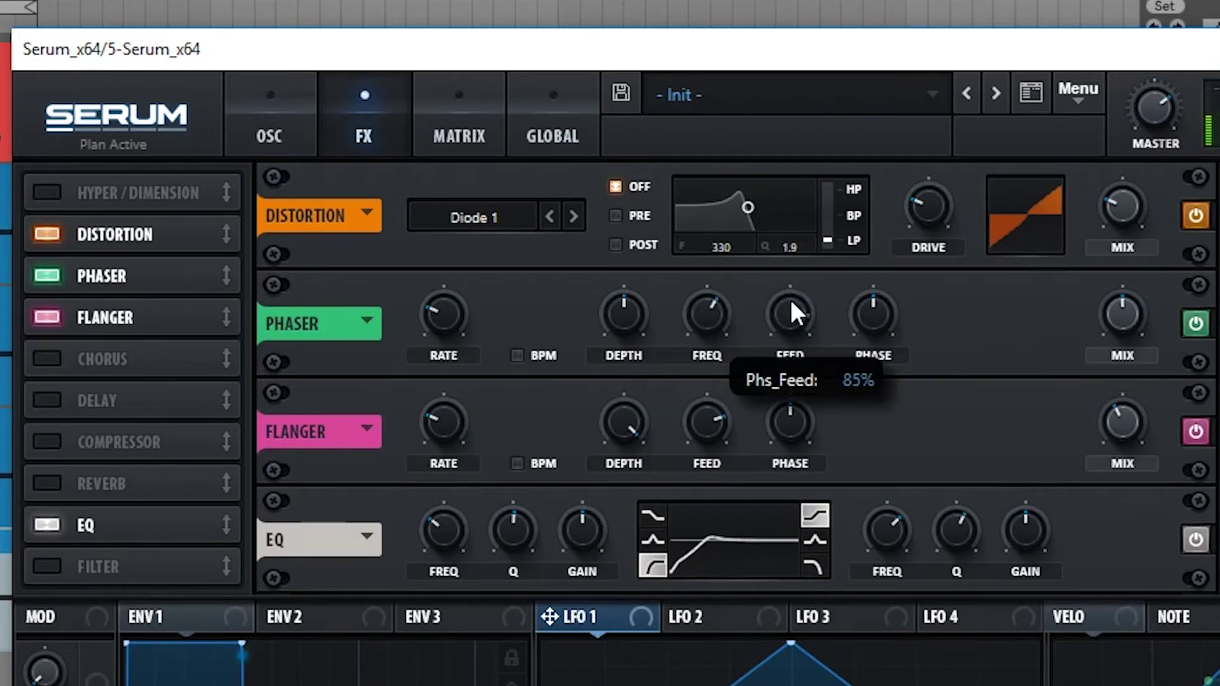
Enable the filter effect on the second Serum, keeping MG Low 6, and lower its cutoff
{"action": "left_click", "coordinate": [47, 560]}
{"action": "scroll", "coordinate": [1208, 375], "scroll_direction": "down", "scroll_amount": 3}
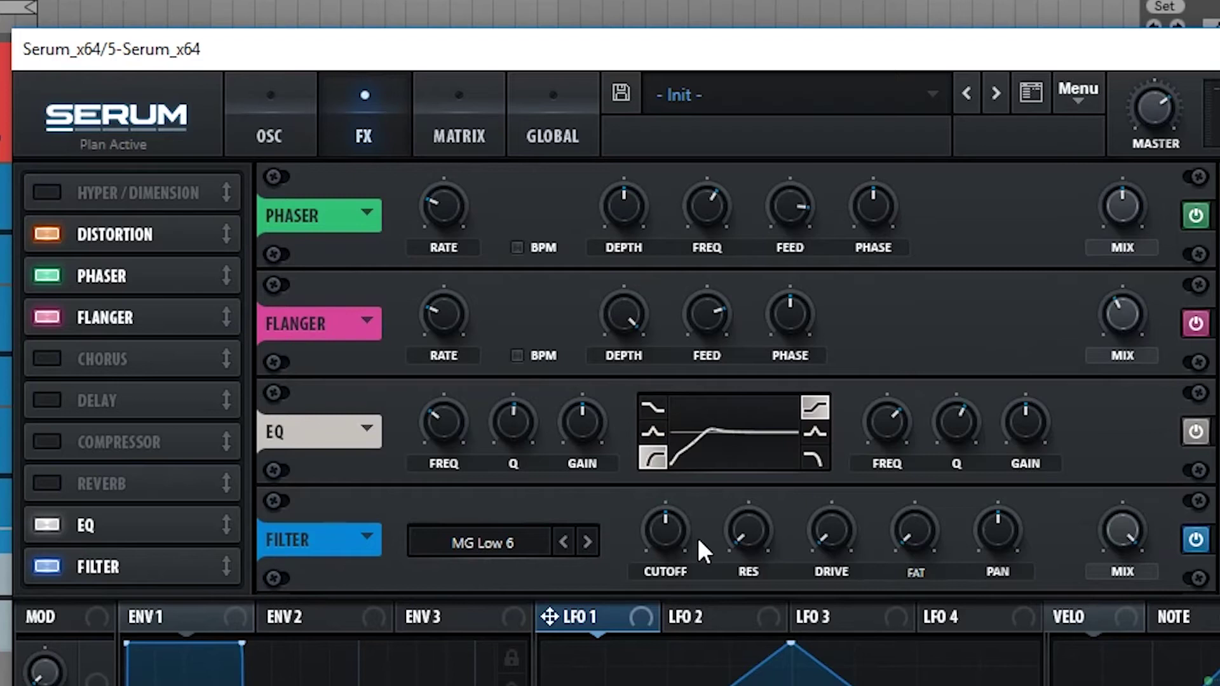
{"action": "mouse_move", "coordinate": [676, 541]}
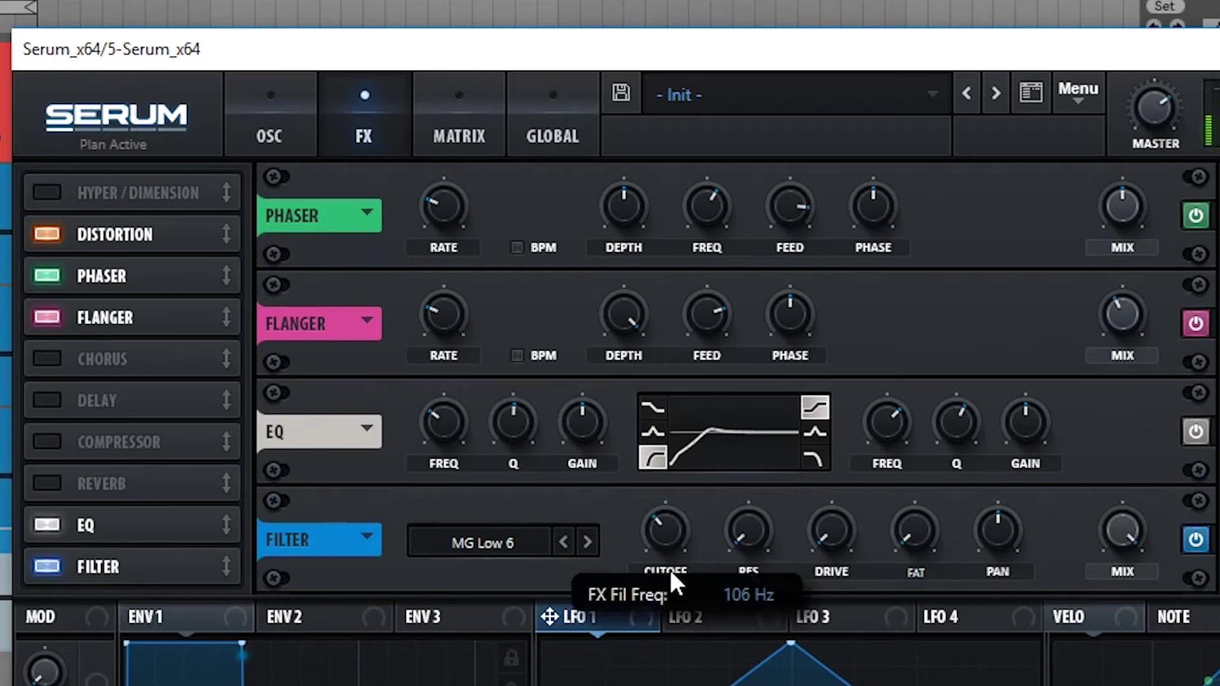
{"action": "left_click_drag", "start_coordinate": [671, 571], "coordinate": [684, 567]}
Assign LFO 1 to the coarse pitch and wavetable position of both oscillators A and B
{"action": "left_click", "coordinate": [301, 138]}
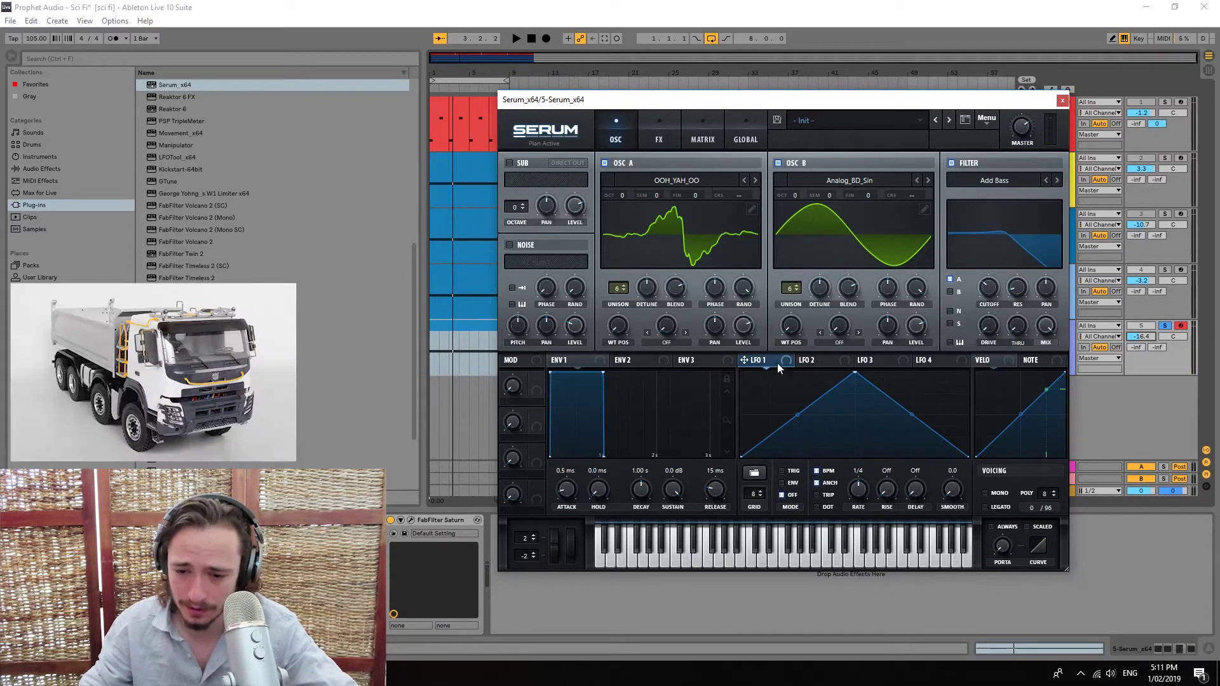
{"action": "left_click_drag", "start_coordinate": [738, 199], "coordinate": [737, 199]}
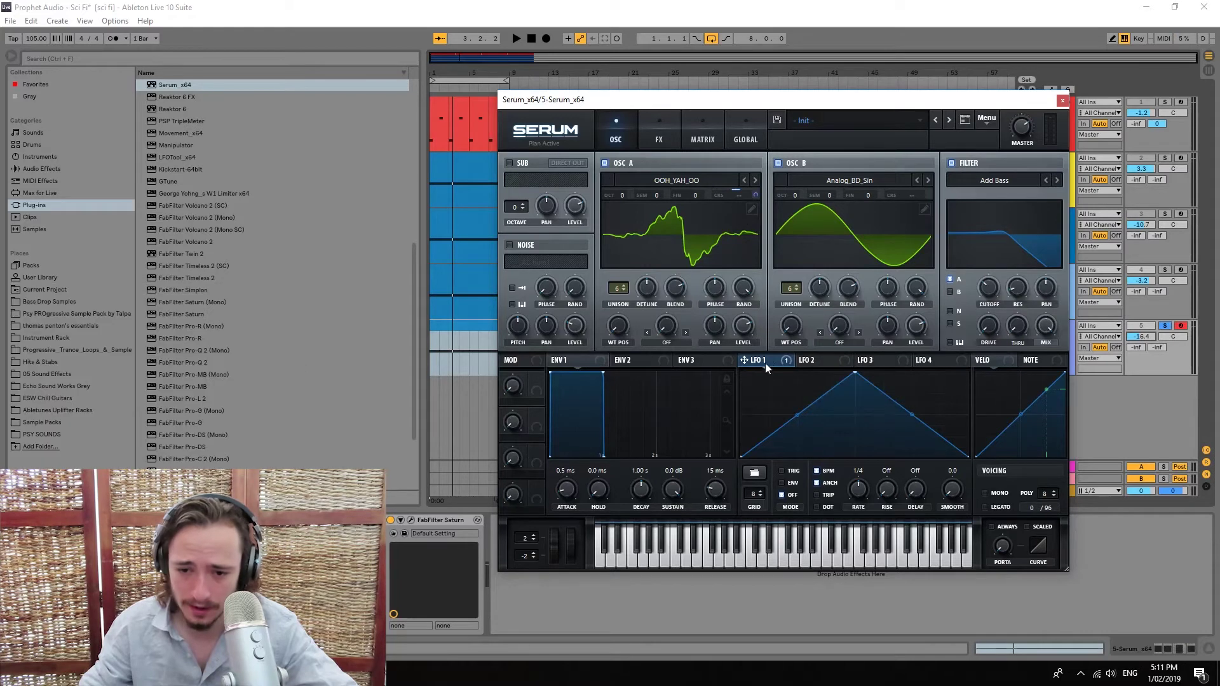
{"action": "left_click_drag", "start_coordinate": [745, 360], "coordinate": [910, 192]}
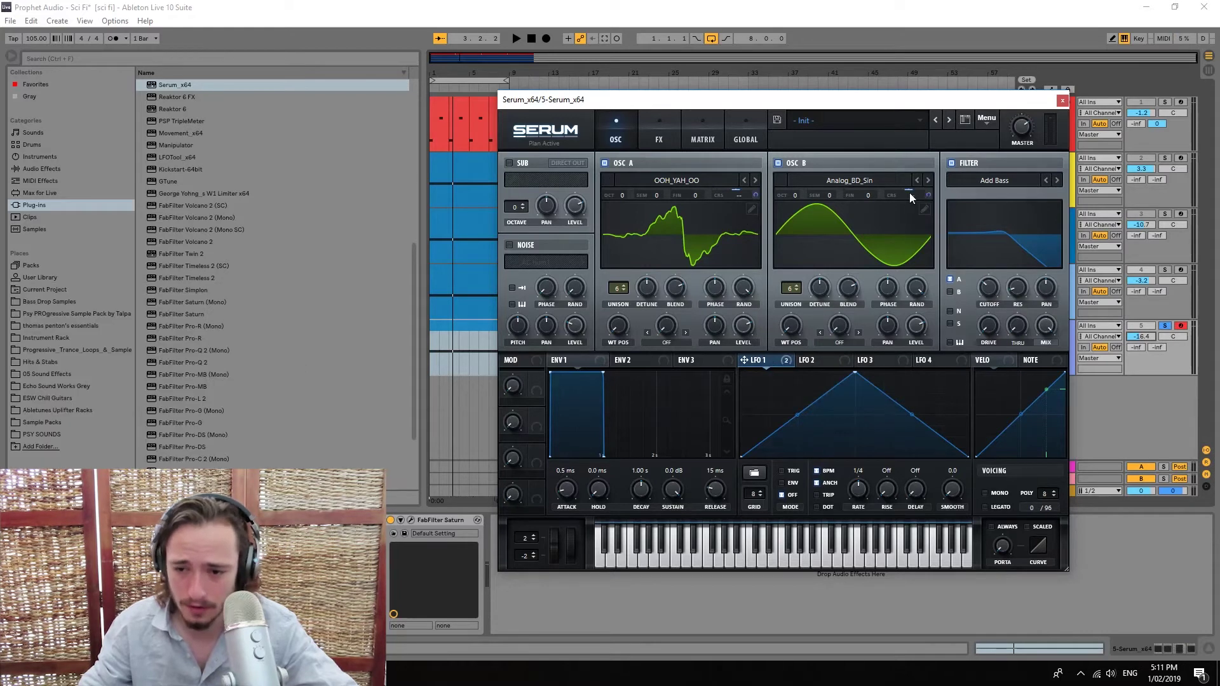
{"action": "right_click", "coordinate": [718, 195]}
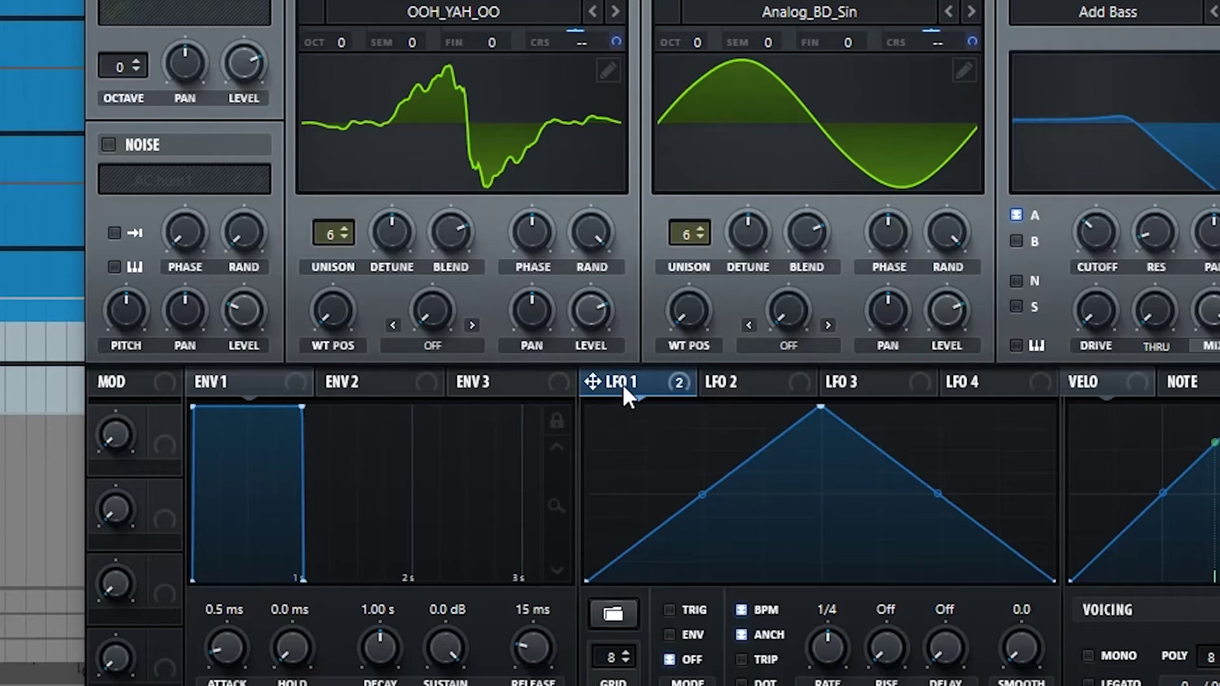
{"action": "left_click_drag", "start_coordinate": [592, 381], "coordinate": [333, 311]}
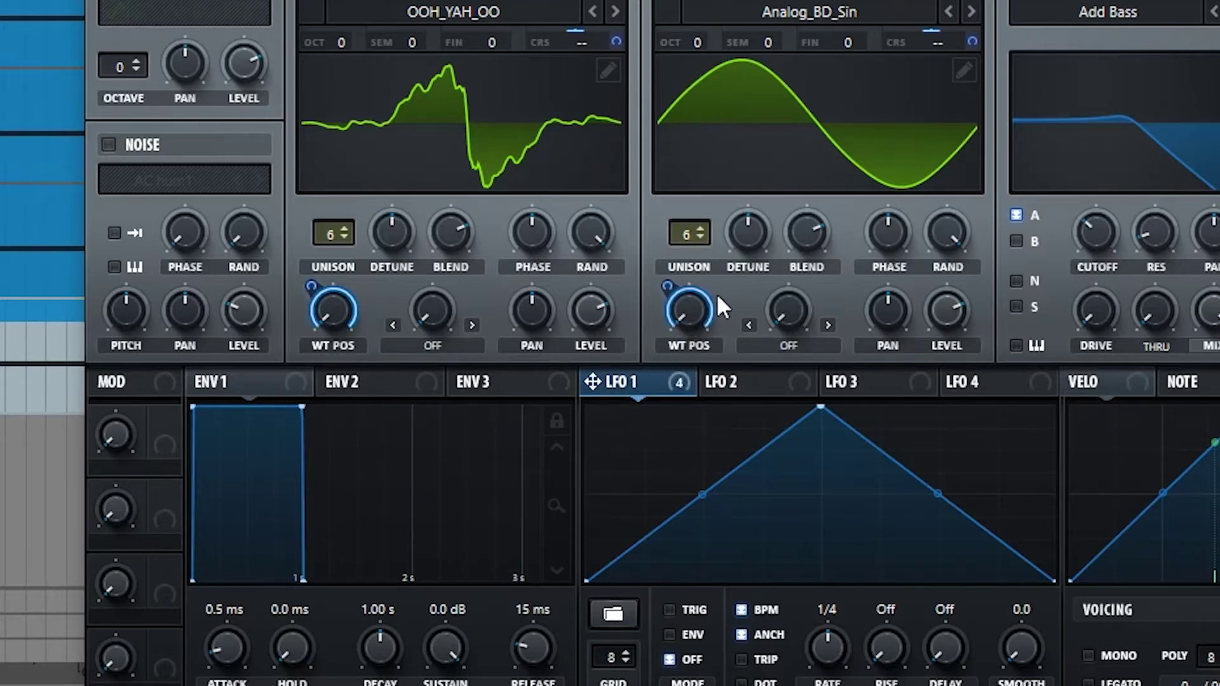
Set LFO 1's rate to 2 bars and redraw its triangle as a low, gently uneven curve with several added points
{"action": "mouse_move", "coordinate": [316, 345]}
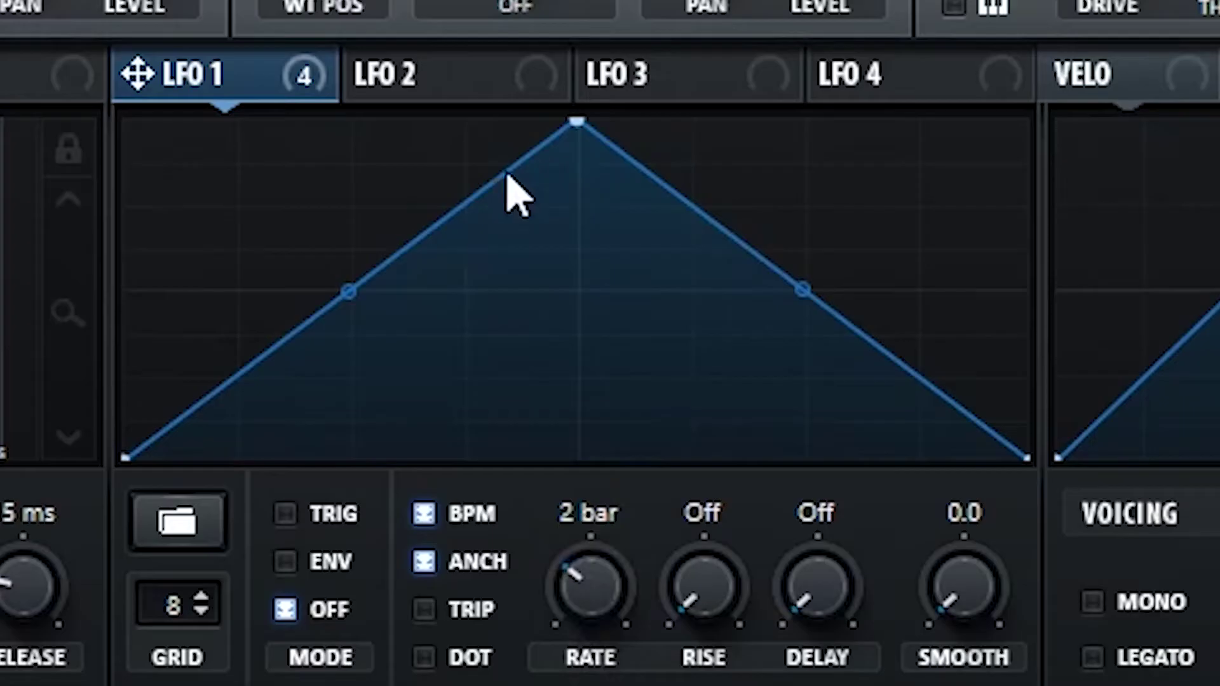
{"action": "double_click", "coordinate": [602, 538]}
{"action": "left_click_drag", "start_coordinate": [709, 472], "coordinate": [713, 554]}
{"action": "left_click_drag", "start_coordinate": [577, 122], "coordinate": [927, 397]}
{"action": "double_click", "coordinate": [750, 430]}
{"action": "double_click", "coordinate": [555, 419]}
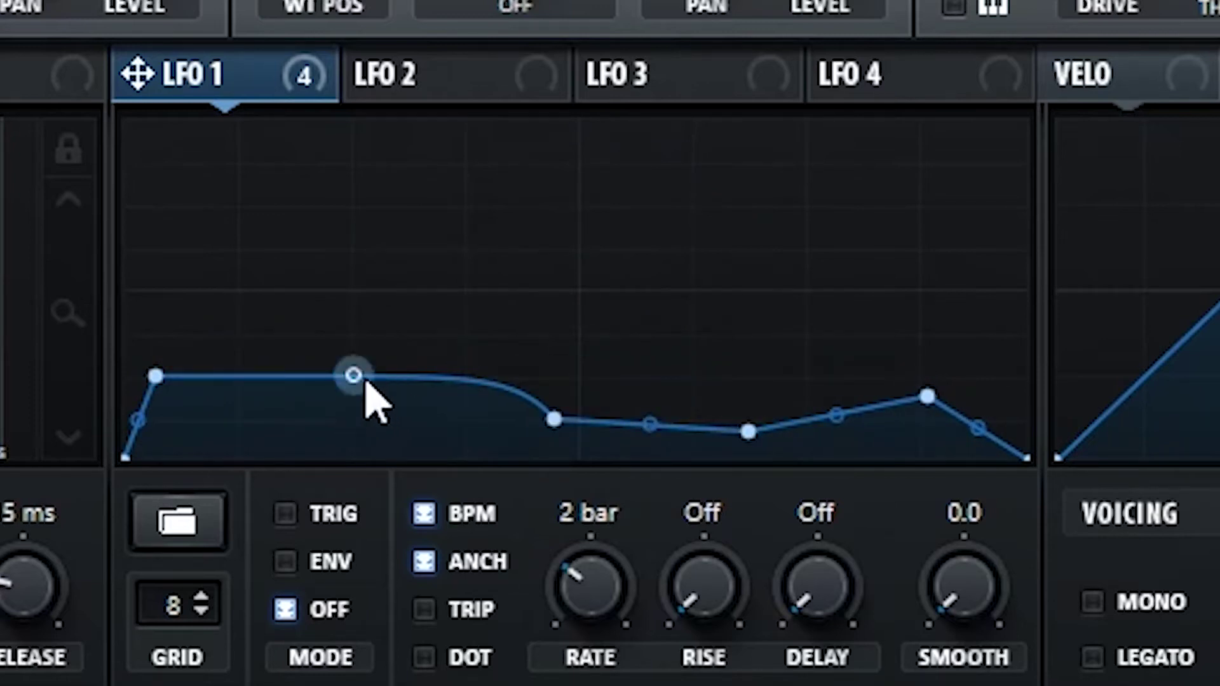
{"action": "double_click", "coordinate": [379, 425]}
{"action": "left_click_drag", "start_coordinate": [265, 417], "coordinate": [189, 381]}
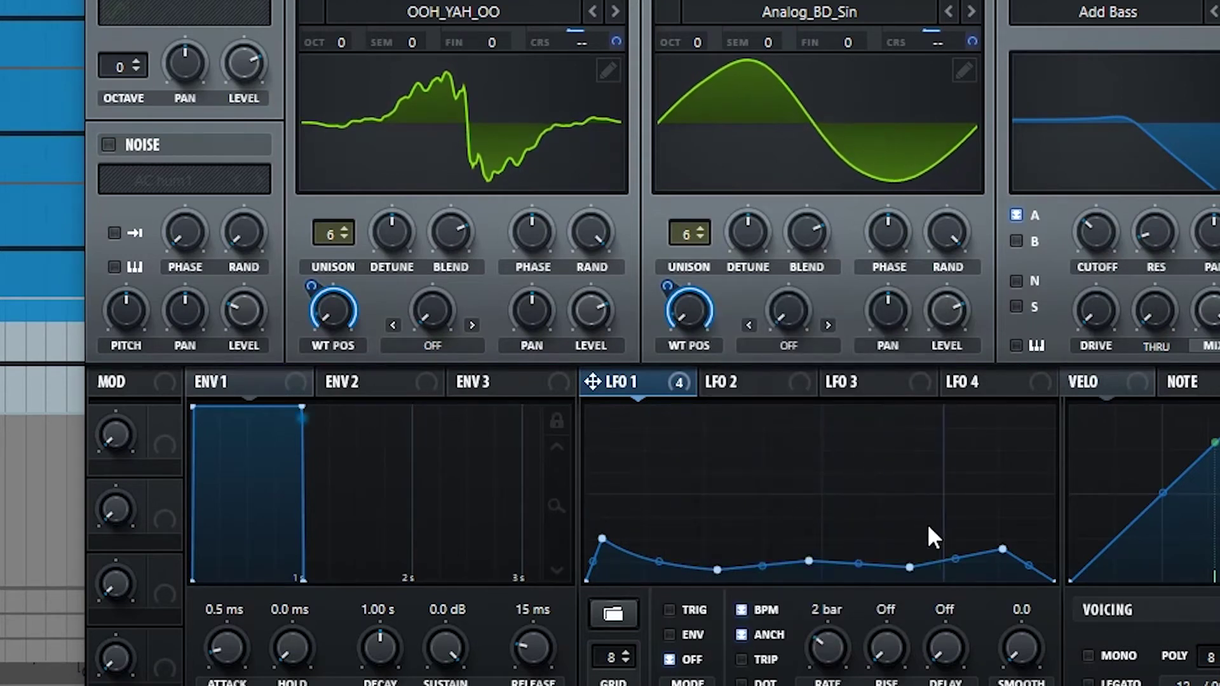
Flatten LFO 1's curve by lowering its first and last peaks and raising its end point
{"action": "left_click_drag", "start_coordinate": [1003, 551], "coordinate": [1002, 563]}
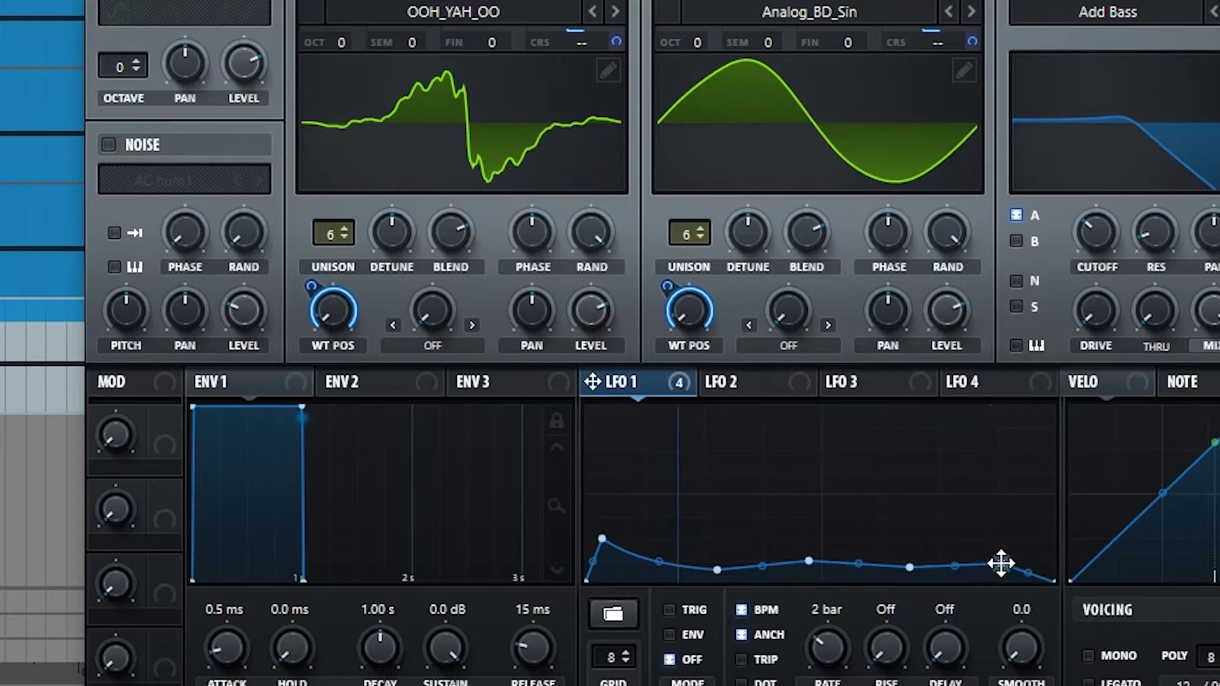
{"action": "left_click_drag", "start_coordinate": [602, 539], "coordinate": [608, 563]}
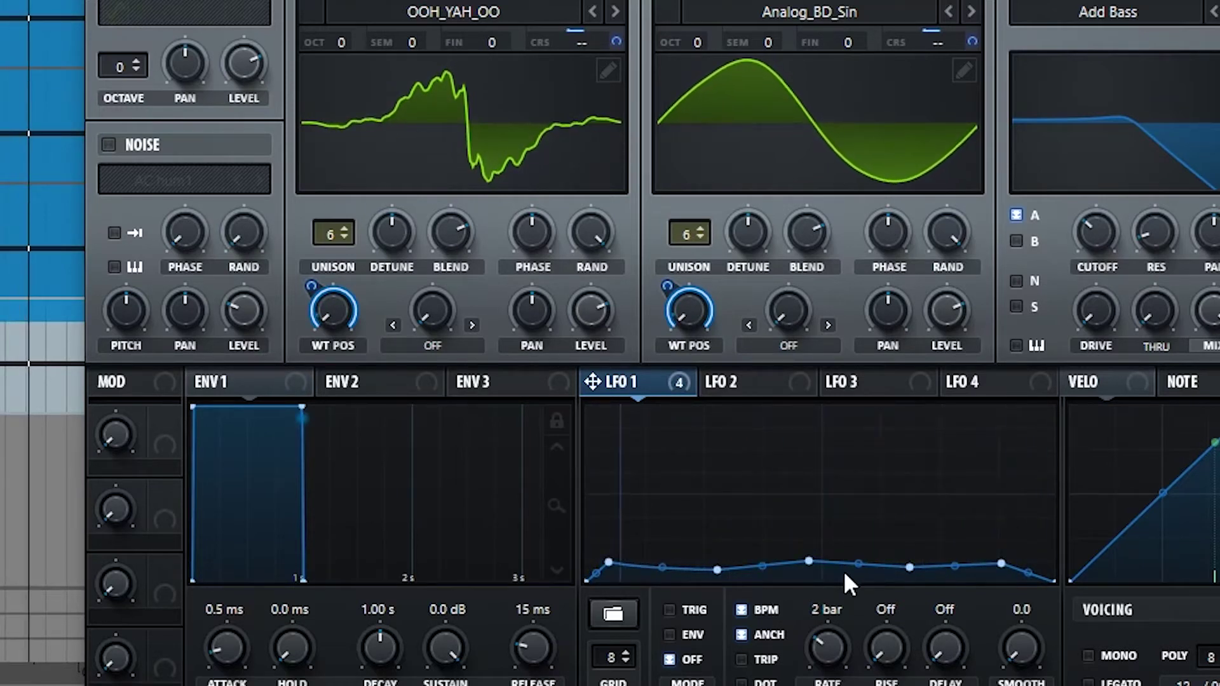
{"action": "left_click_drag", "start_coordinate": [1026, 574], "coordinate": [1056, 563]}
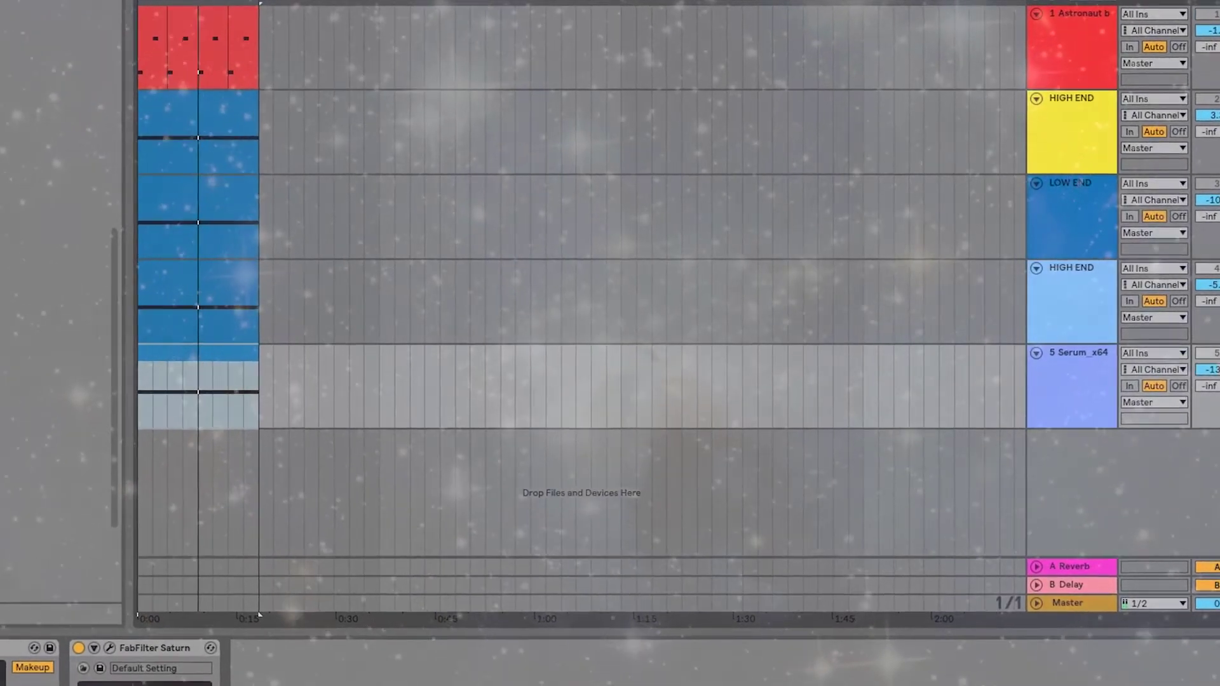
{"action": "key", "text": "ctrl+alt+p"}
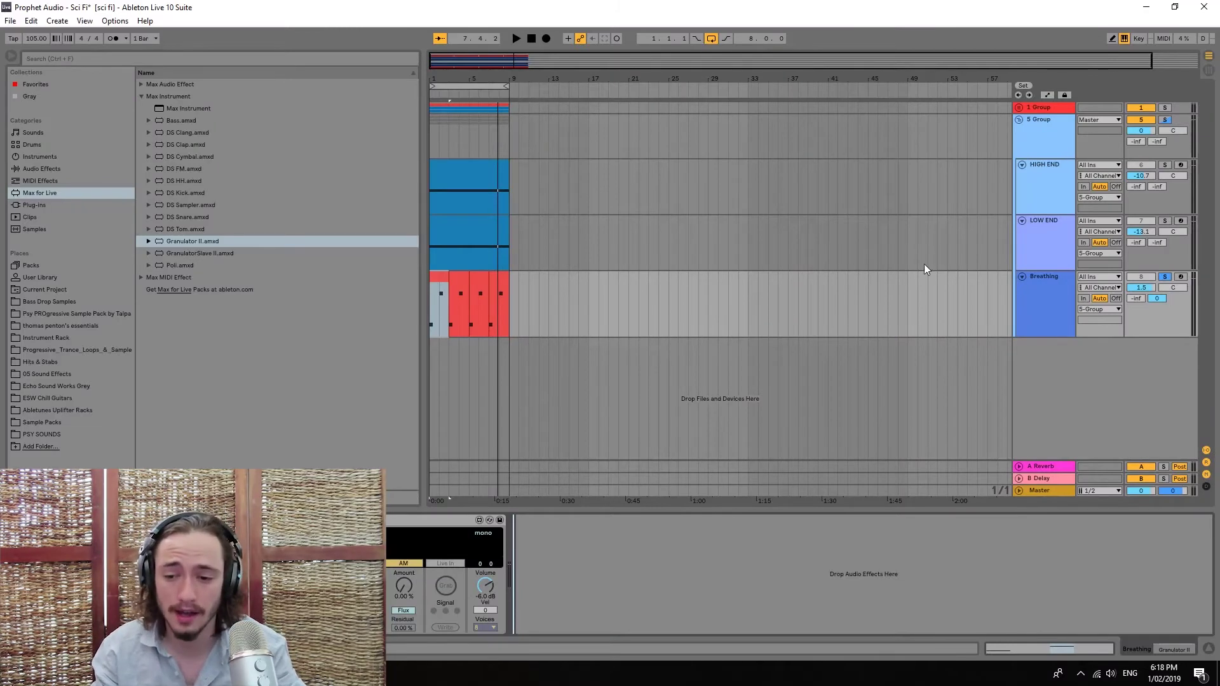
On the Breathing track, search the whole library for rain and load ESWGREY Foley - Ambience Rain.wav into Granulator II
{"action": "left_click", "coordinate": [1032, 293]}
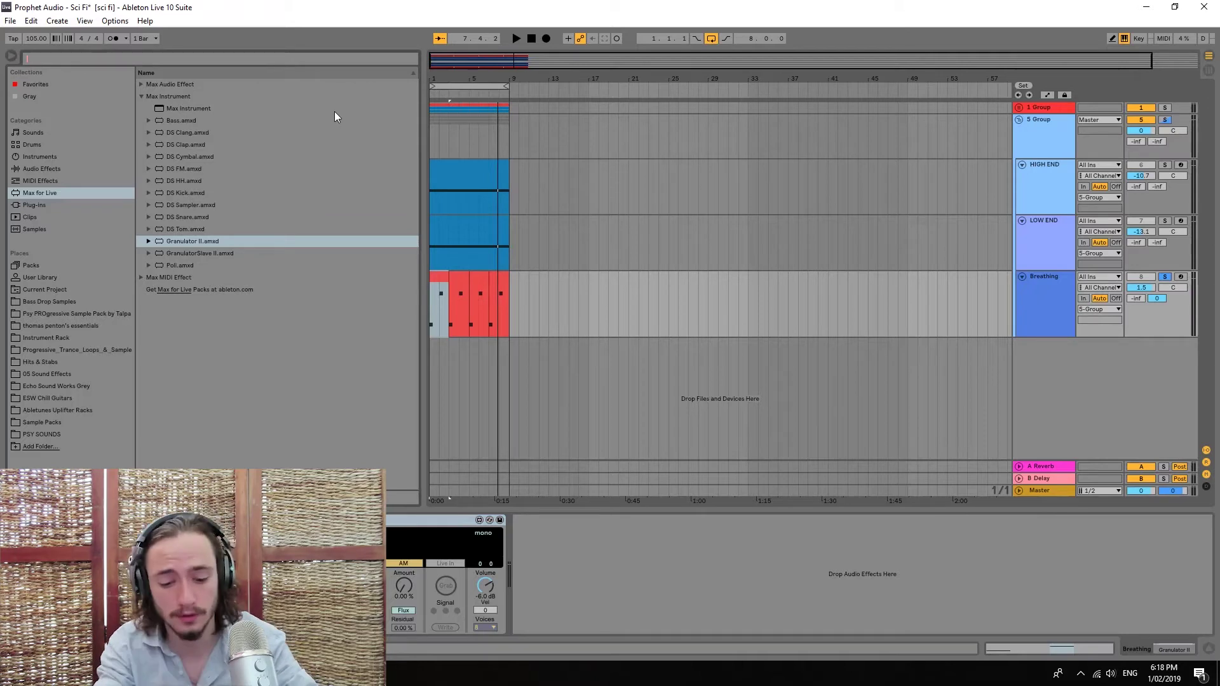
{"action": "type", "text": "rain"}
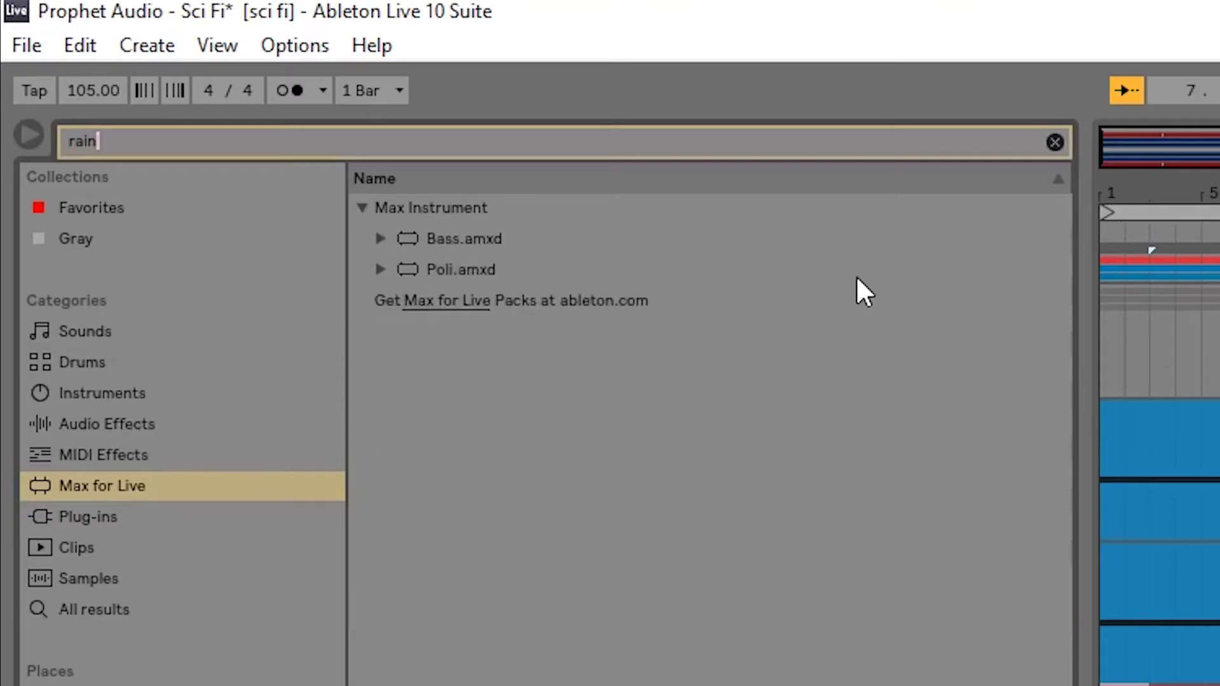
{"action": "left_click", "coordinate": [218, 626]}
{"action": "left_click_drag", "start_coordinate": [496, 209], "coordinate": [728, 677]}
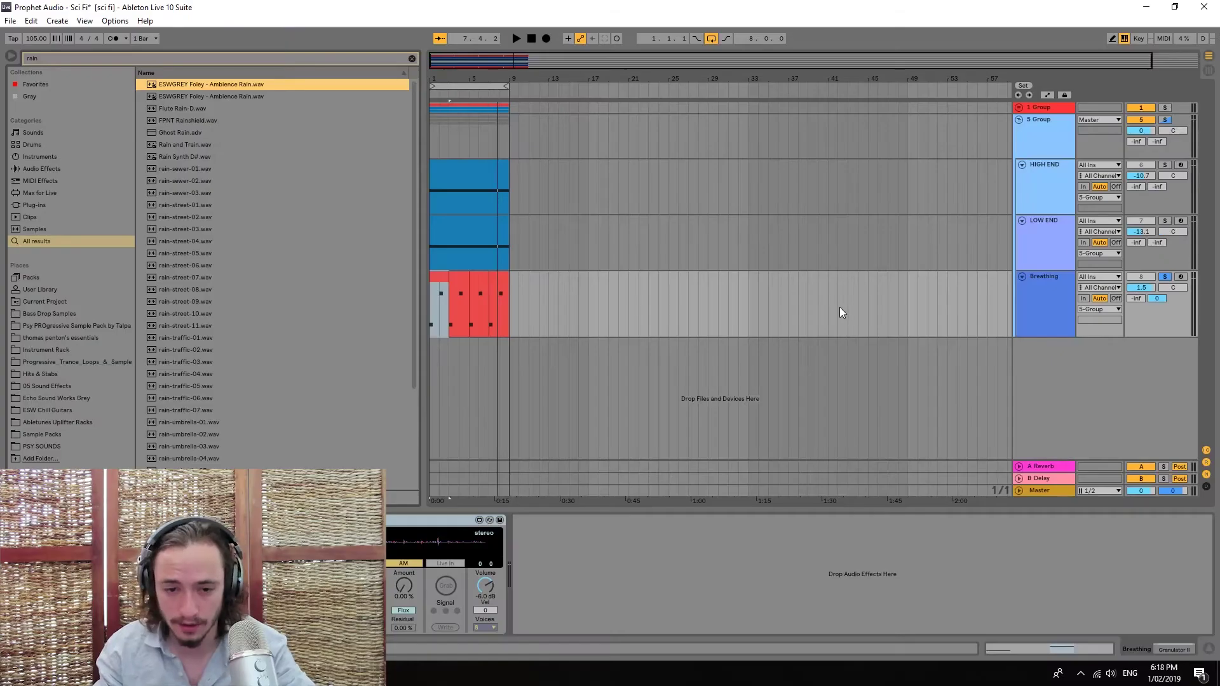
Play the arrangement to audition the rain sample, and check the Breathing track's delay send and the Delay return track
{"action": "key", "text": "space"}
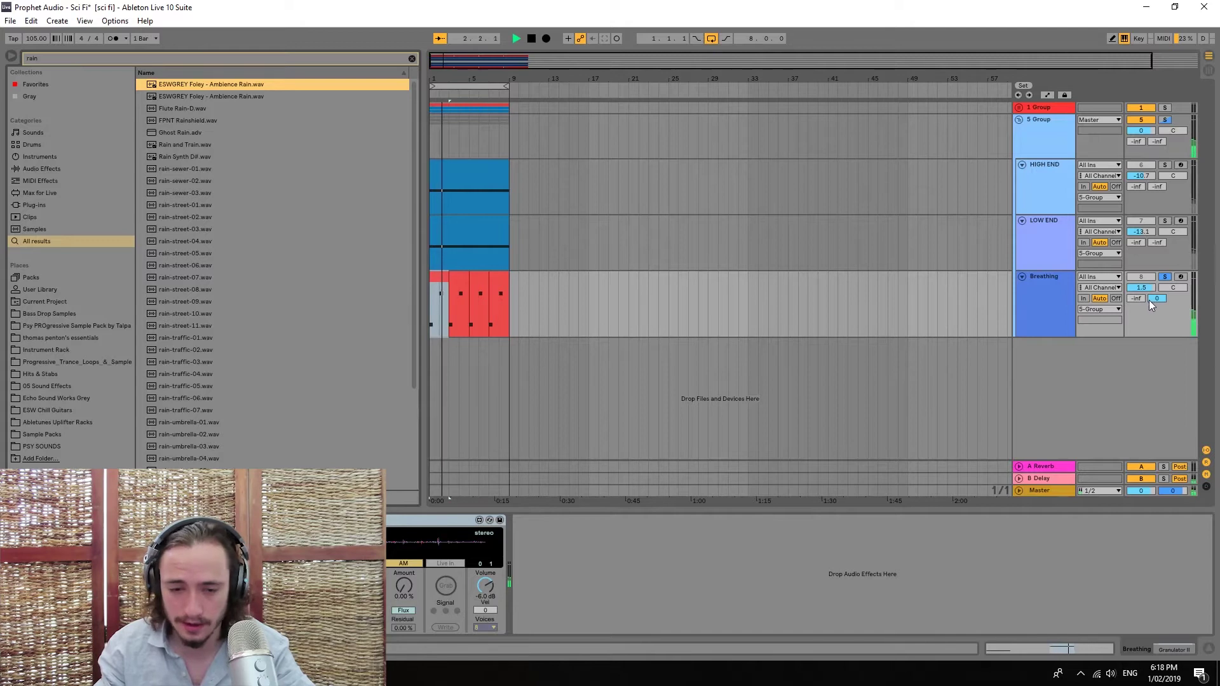
{"action": "left_click_drag", "start_coordinate": [1149, 301], "coordinate": [1150, 318]}
{"action": "key", "text": "space"}
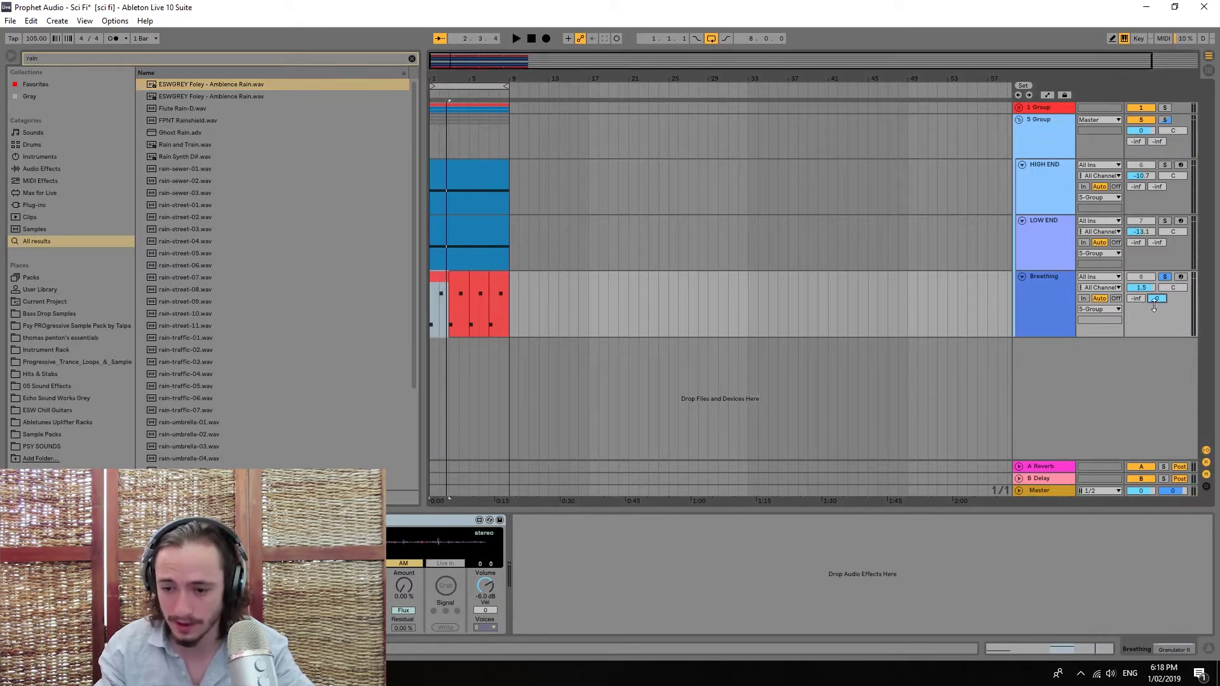
{"action": "left_click", "coordinate": [1058, 480]}
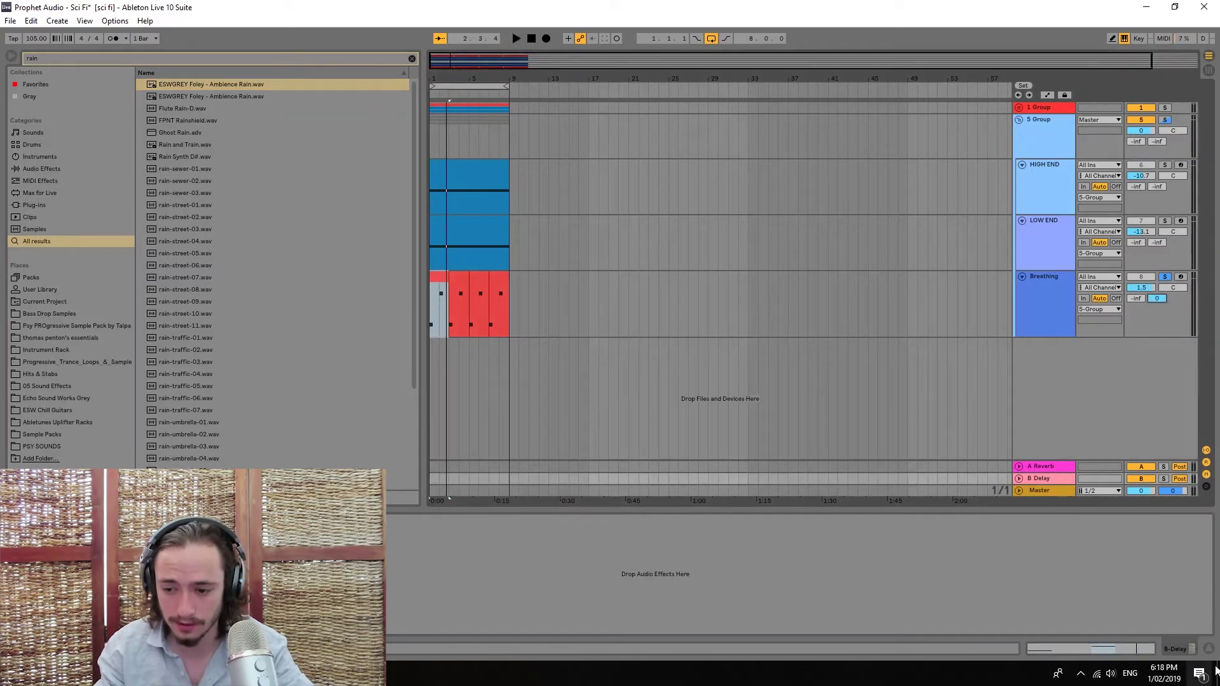
{"action": "left_click", "coordinate": [1208, 650]}
{"action": "key", "text": "space"}
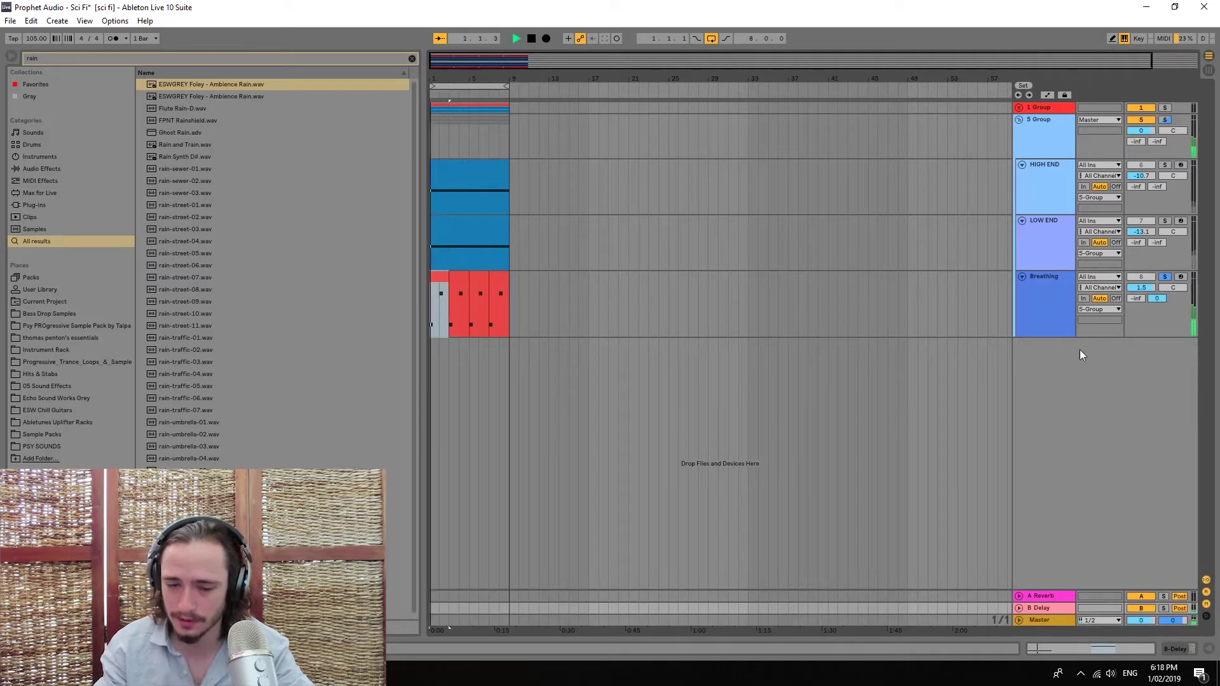
In the Breathing track's Granulator II, enable the LFO with Fwd shape and a 42.9 s cycle, and set Grain to 28.9 Hz
{"action": "double_click", "coordinate": [1051, 295]}
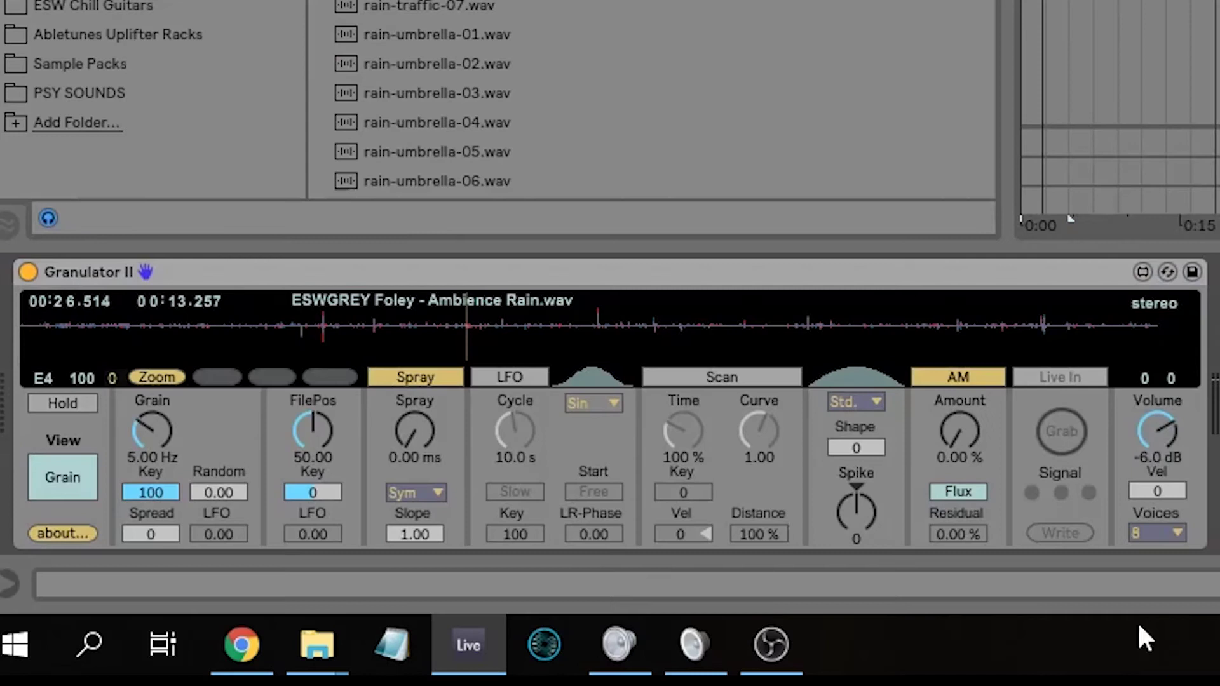
{"action": "left_click", "coordinate": [535, 377]}
{"action": "left_click", "coordinate": [609, 403]}
{"action": "left_click", "coordinate": [606, 448]}
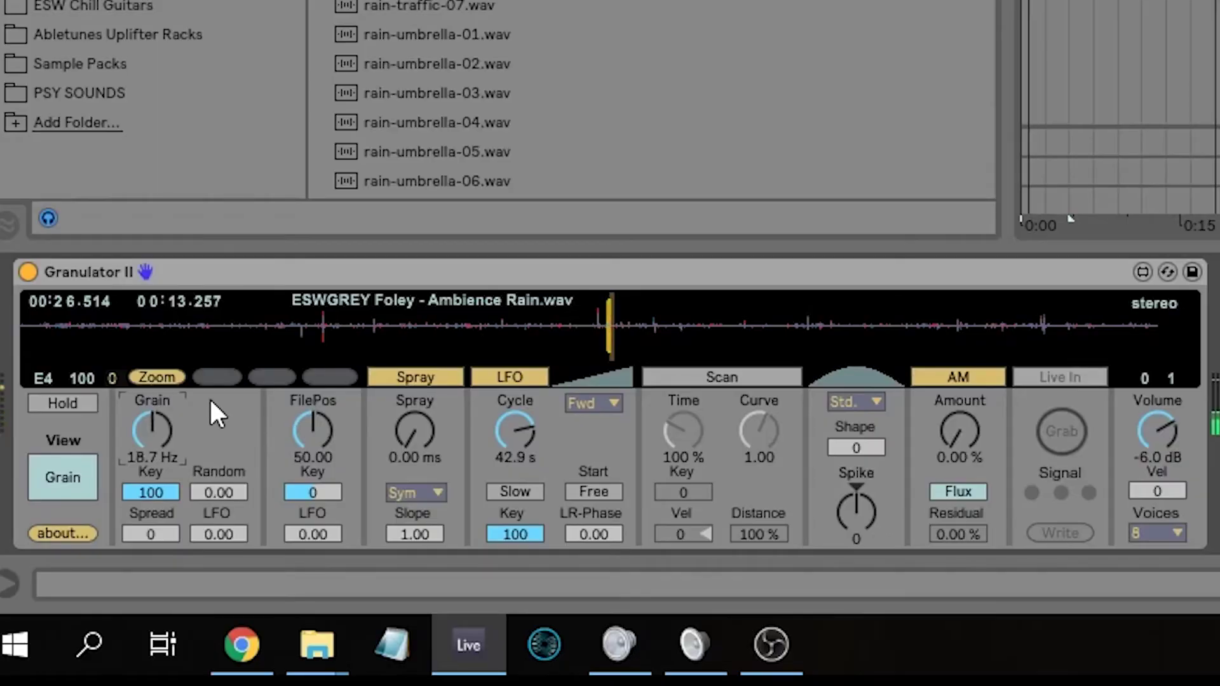
{"action": "left_click_drag", "start_coordinate": [210, 402], "coordinate": [250, 386]}
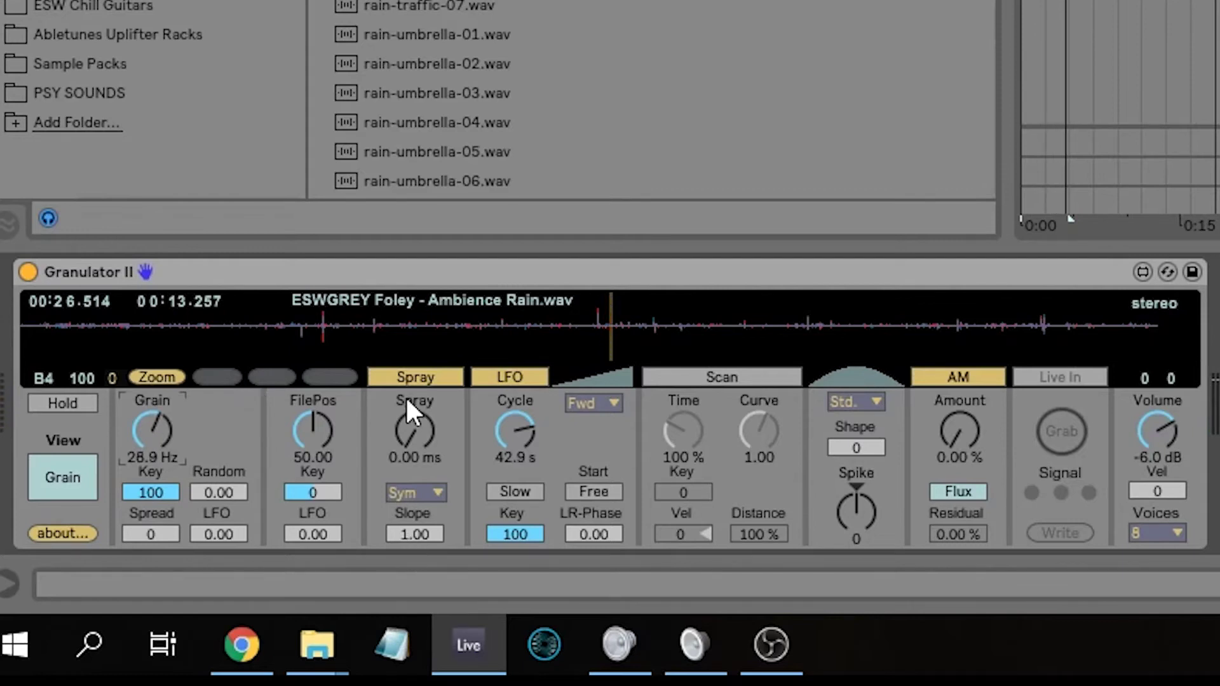
Turn off Granulator II's Spray, set FilePos to 9.84, choose the Noiz grain shape and set Spike to 25
{"action": "left_click", "coordinate": [410, 379]}
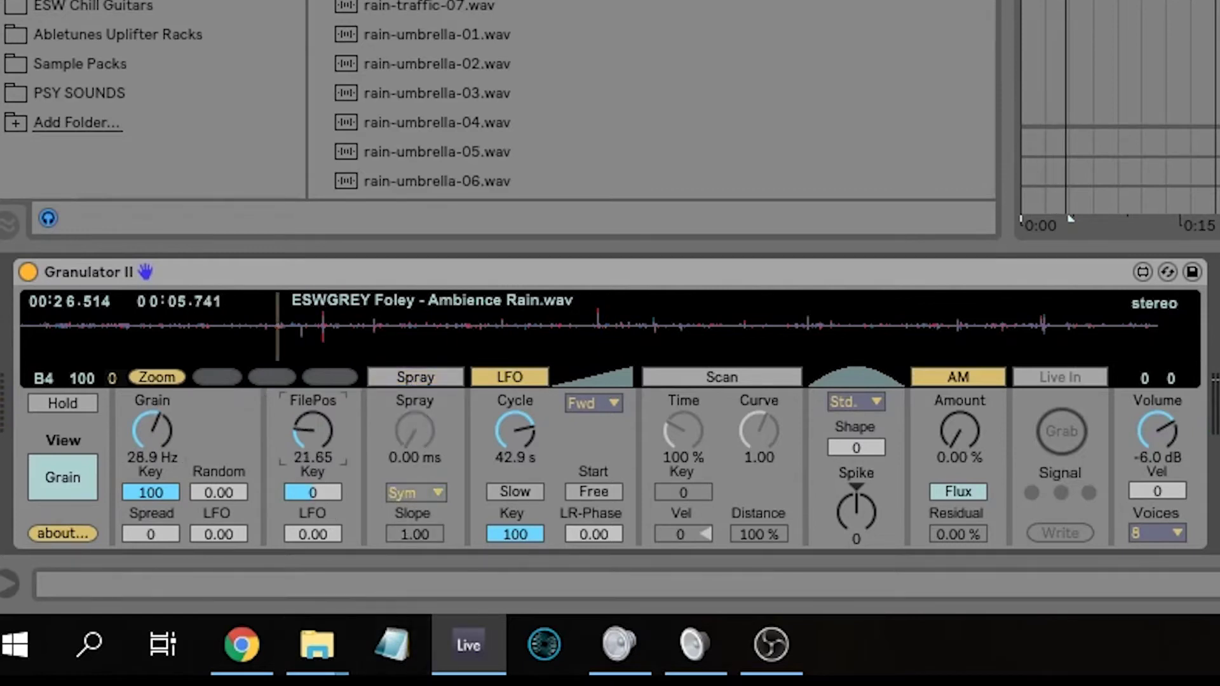
{"action": "left_click_drag", "start_coordinate": [313, 431], "coordinate": [313, 458]}
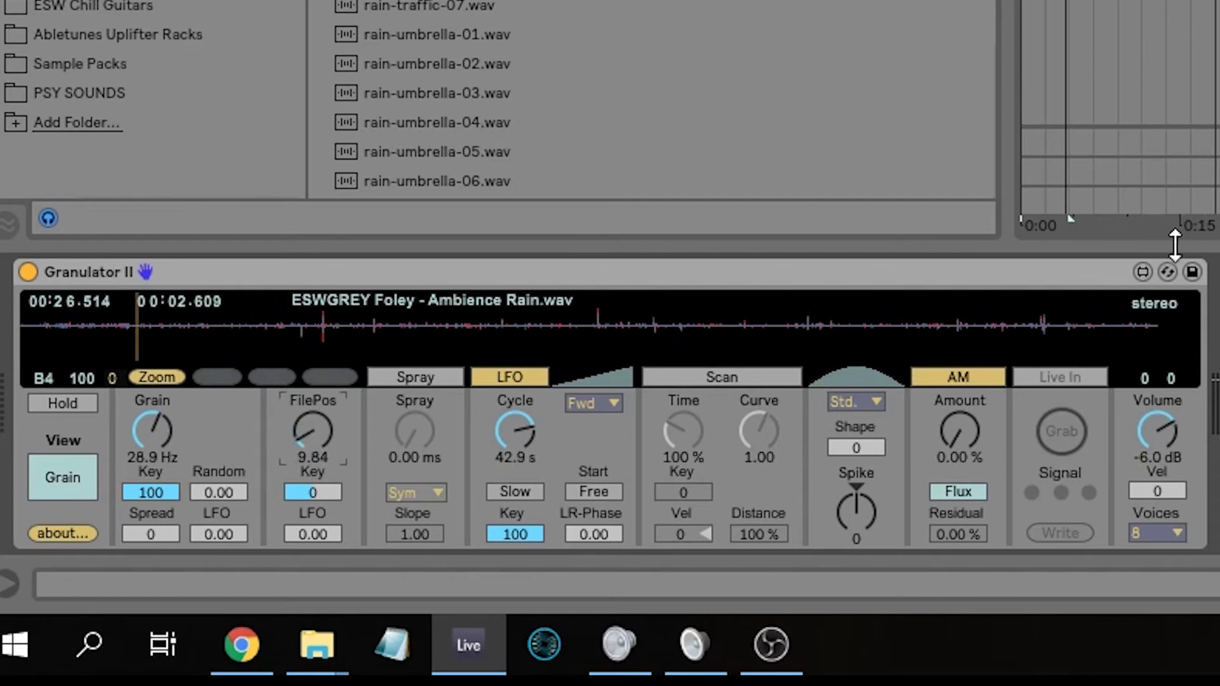
{"action": "left_click", "coordinate": [876, 403]}
{"action": "left_click", "coordinate": [867, 507]}
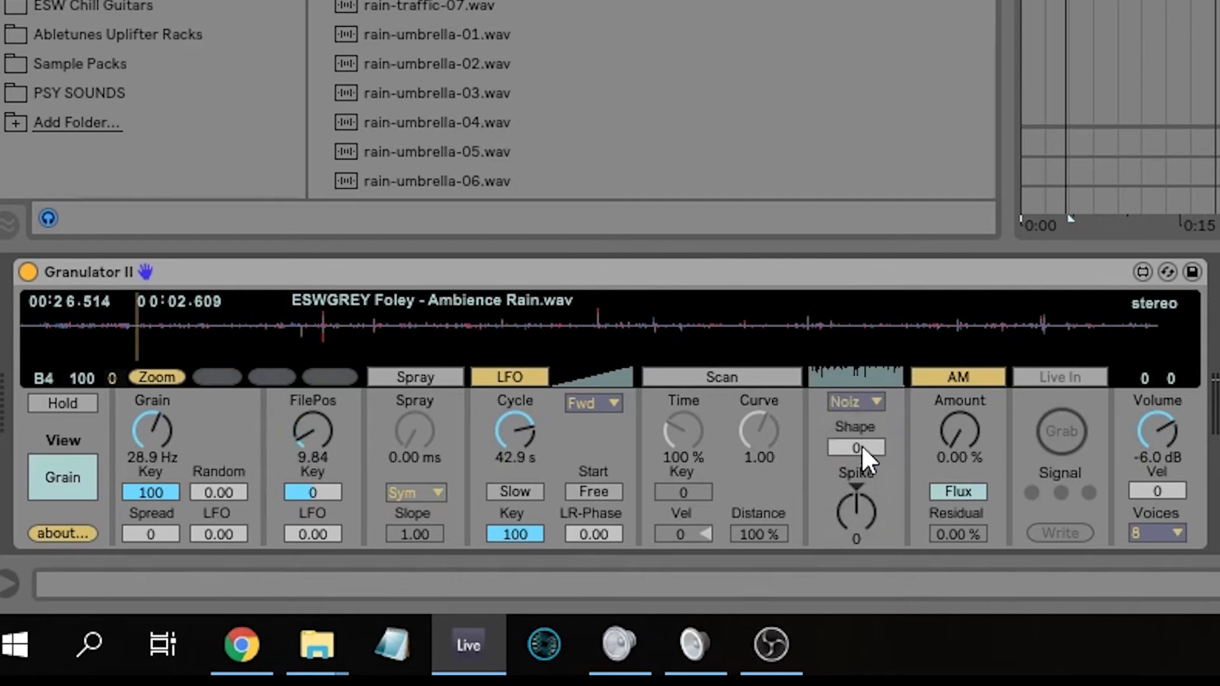
{"action": "left_click_drag", "start_coordinate": [864, 510], "coordinate": [863, 499]}
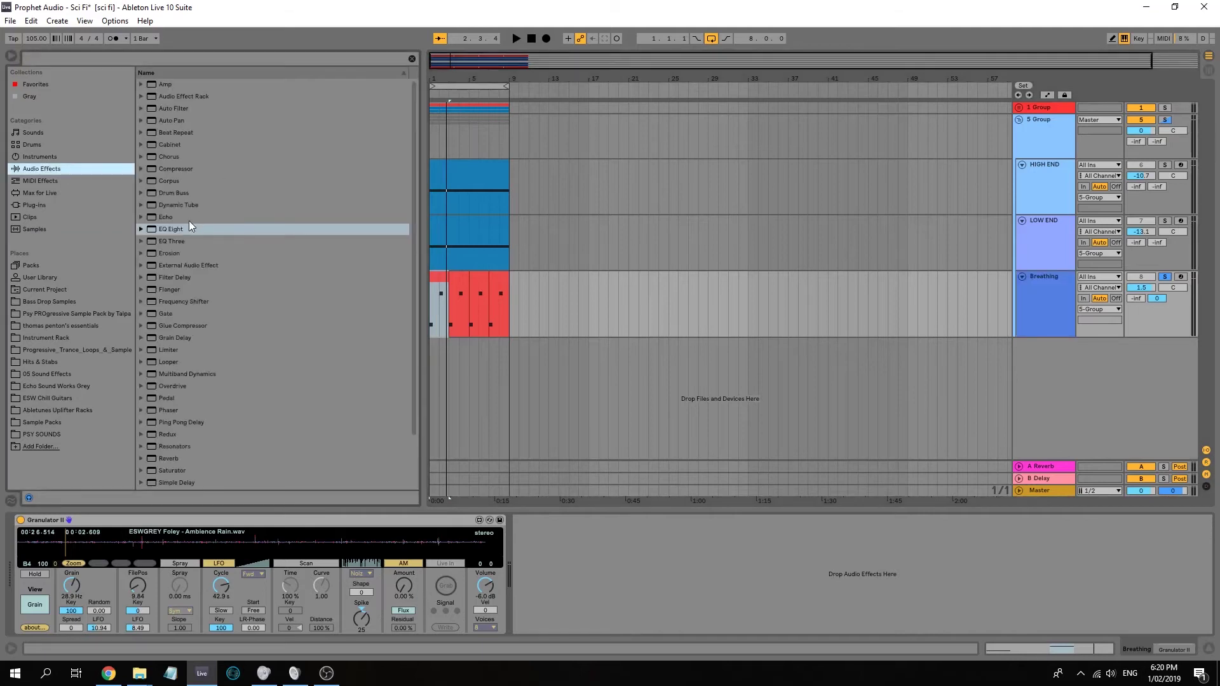
Add EQ Eight to the Breathing track, enable band 8 as a high cut at about 200 Hz and make band 1 a low cut
{"action": "left_click_drag", "start_coordinate": [185, 229], "coordinate": [607, 297]}
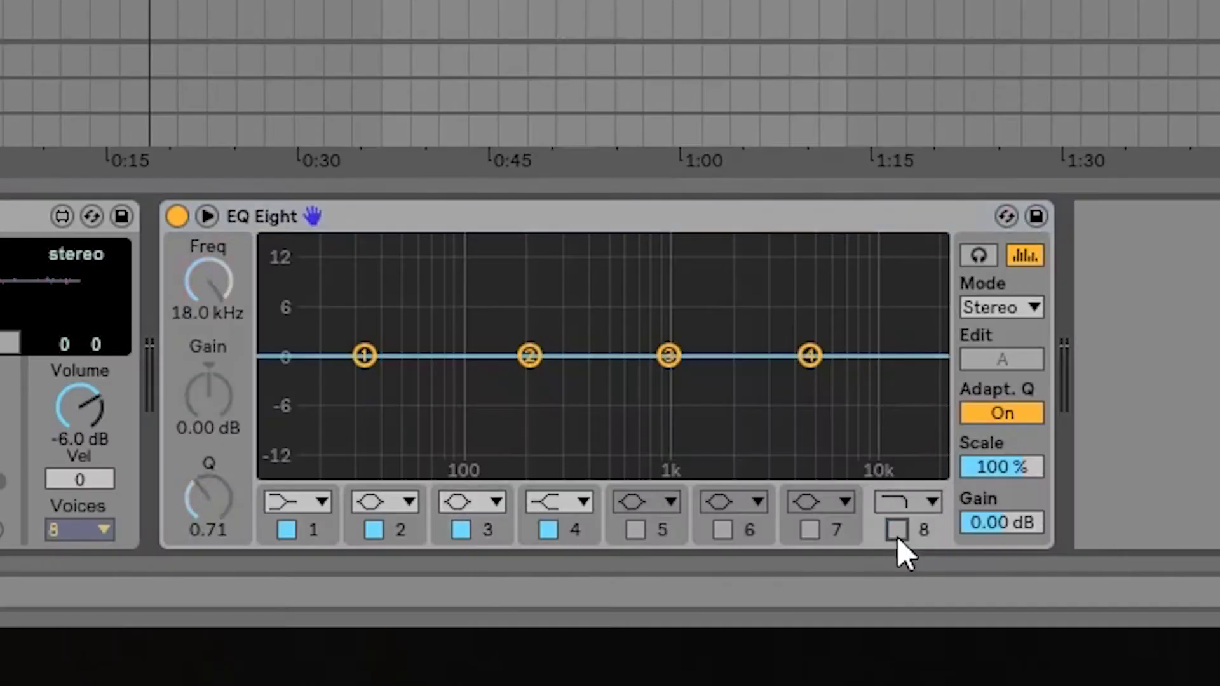
{"action": "left_click", "coordinate": [766, 628]}
{"action": "left_click_drag", "start_coordinate": [921, 383], "coordinate": [529, 369]}
{"action": "left_click", "coordinate": [310, 502]}
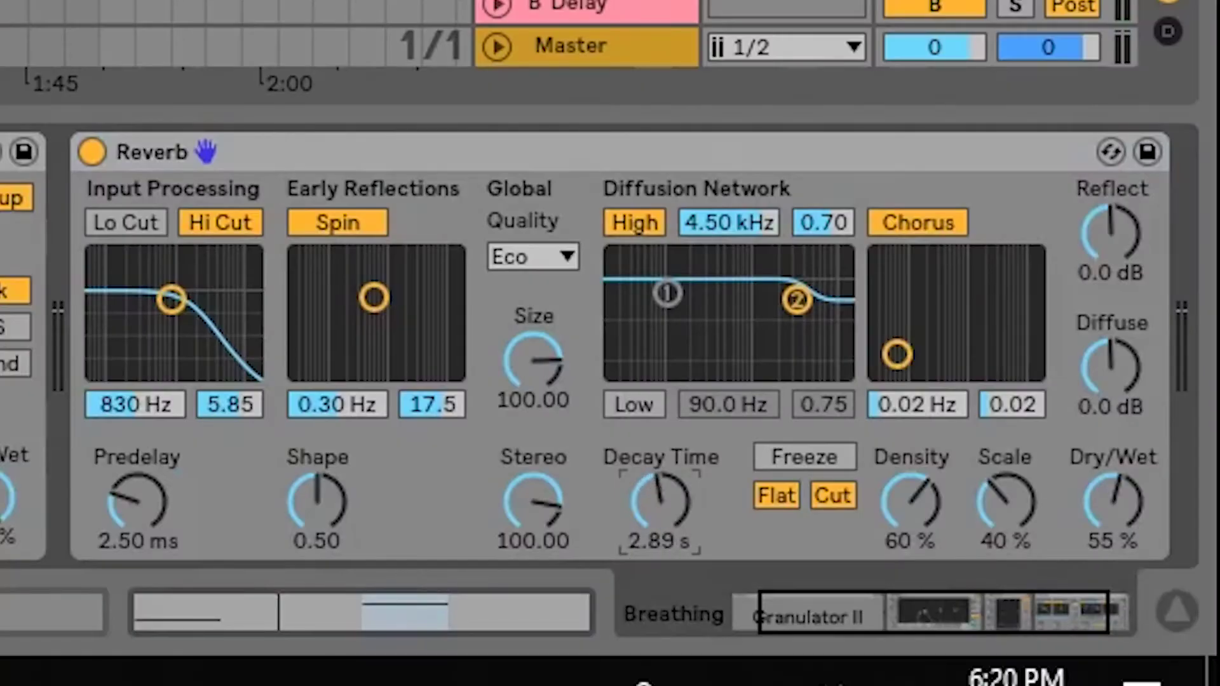
Enable the low filter in the Breathing reverb's diffusion network at 116 Hz and 0.42, and lengthen the decay time
{"action": "left_click", "coordinate": [651, 401]}
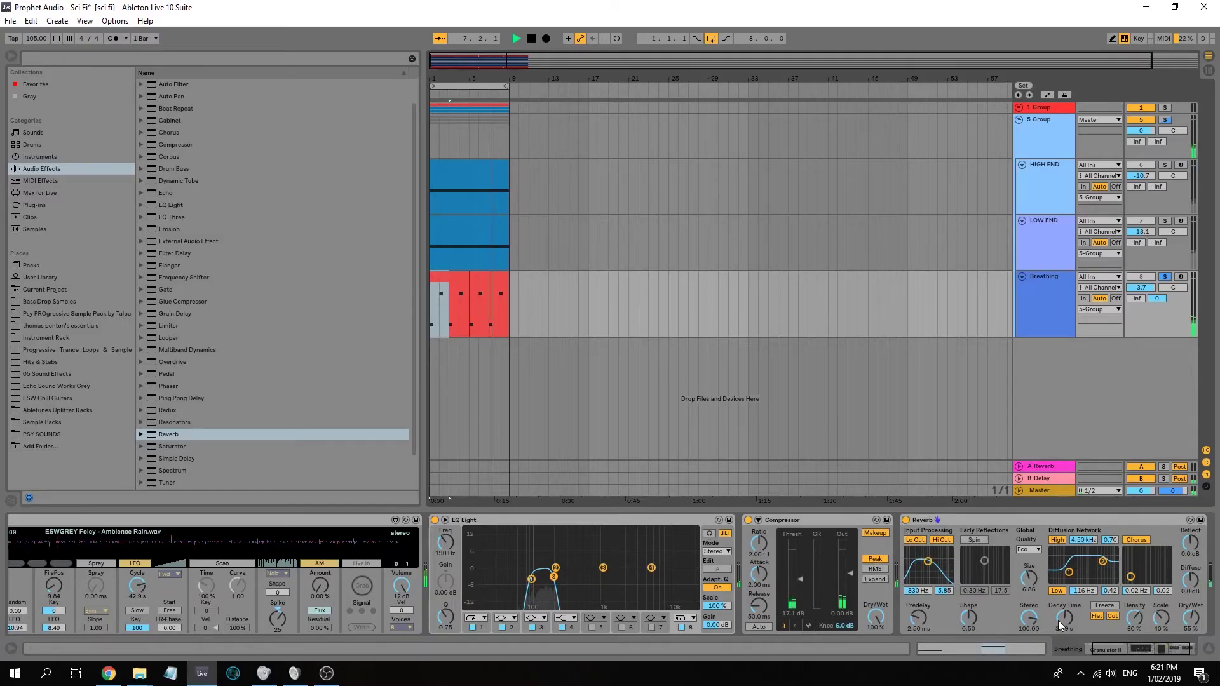
{"action": "left_click_drag", "start_coordinate": [1065, 626], "coordinate": [1066, 610]}
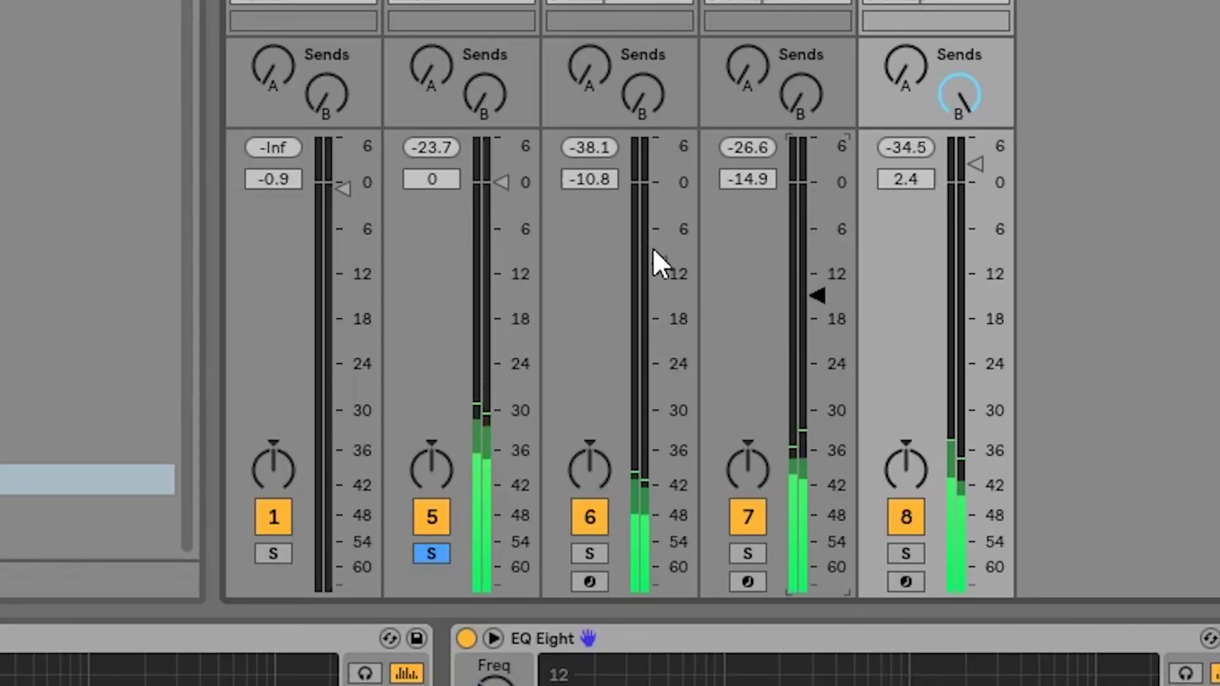
Balance the mix by setting track 6's volume to -8.0 and track 7's volume to -17.5
{"action": "mouse_move", "coordinate": [654, 249]}
{"action": "left_mouse_down"}
{"action": "mouse_move", "coordinate": [654, 220]}
{"action": "mouse_move", "coordinate": [661, 245]}
{"action": "left_mouse_up"}
{"action": "left_click_drag", "start_coordinate": [820, 291], "coordinate": [821, 309]}
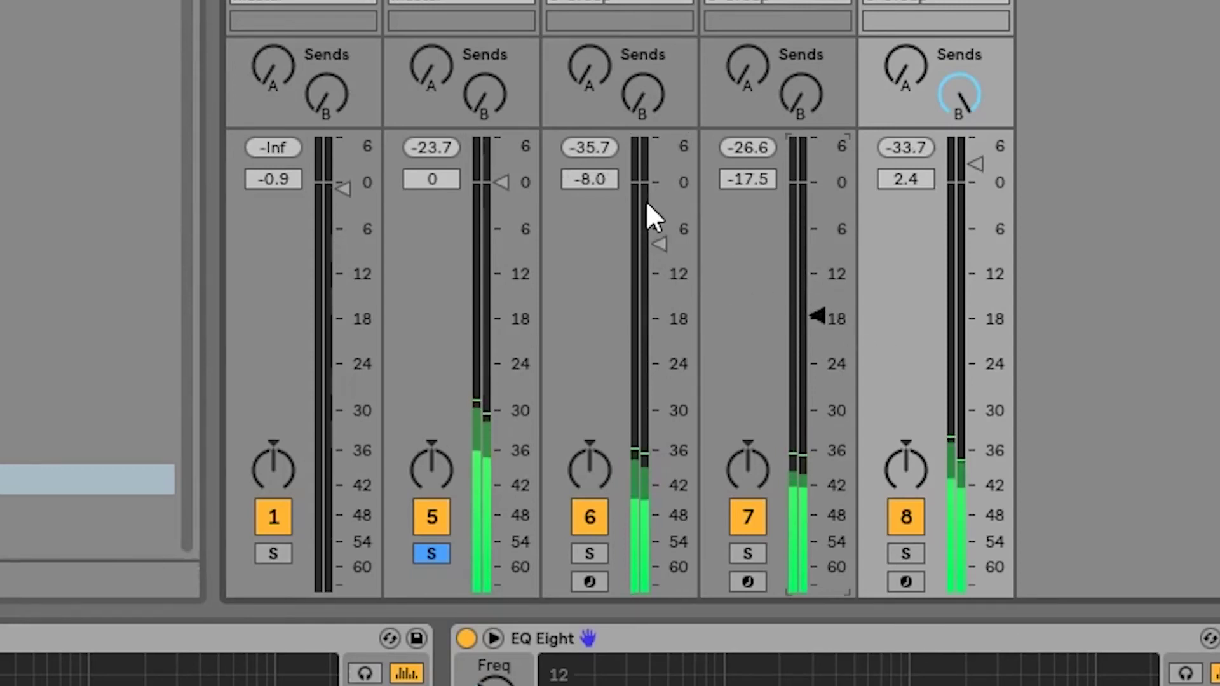
{"action": "left_click", "coordinate": [655, 232]}
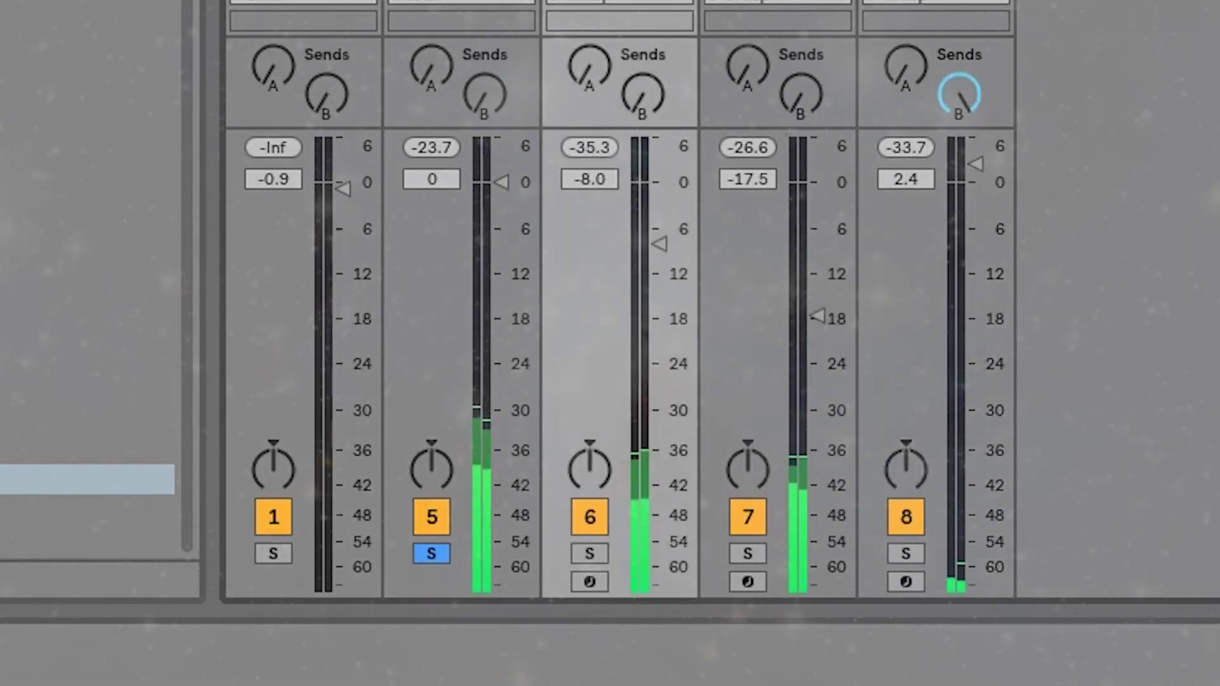